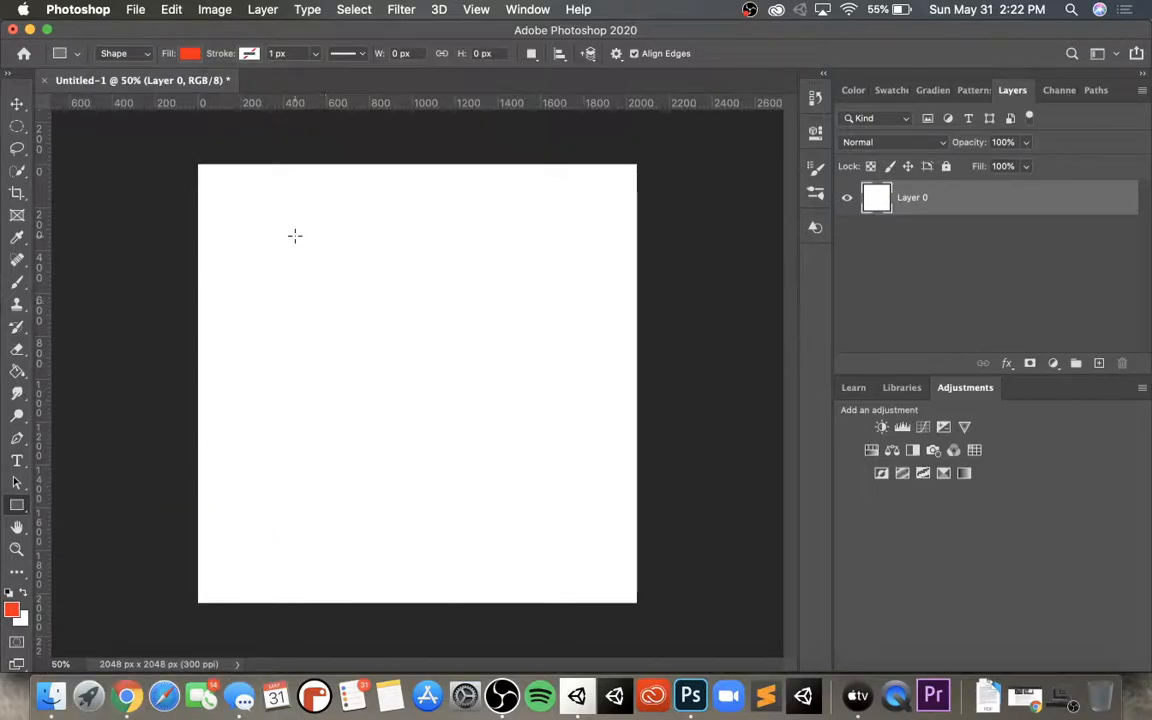
# - Draw a red rectangle about 984 by 1040 px on the canvas and delete it
pyautogui.moveTo(294, 236); pyautogui.dragTo(505, 458)
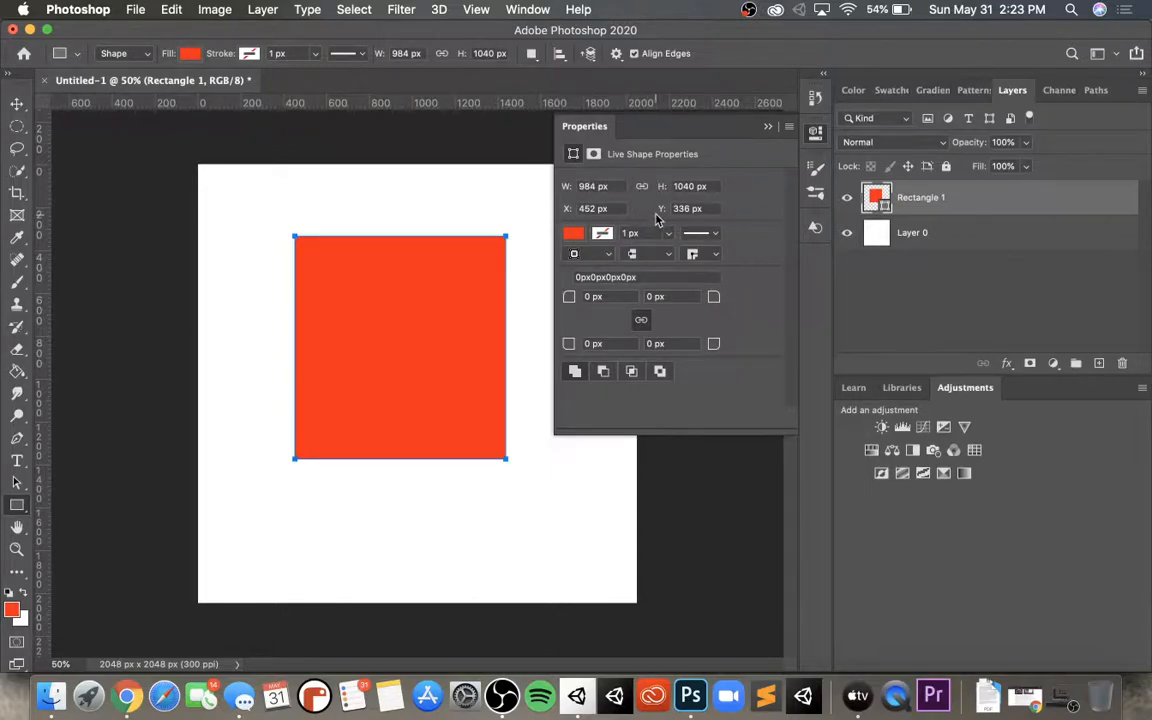
pyautogui.click(769, 130)
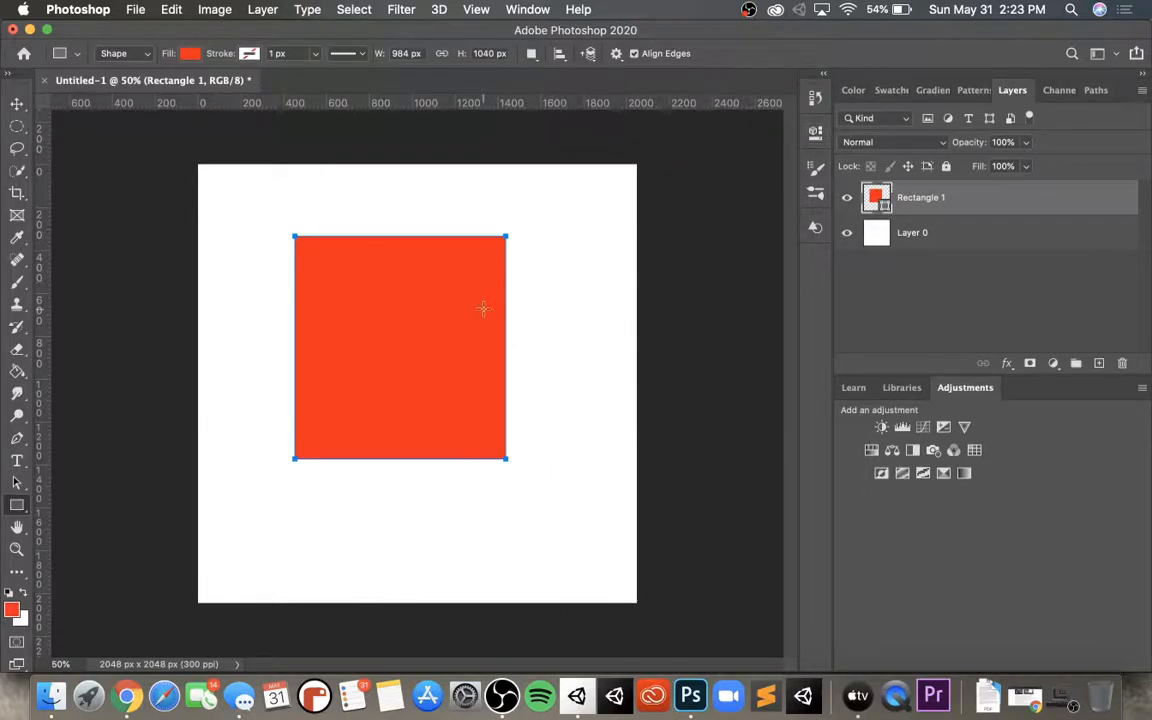
pyautogui.press('Delete')
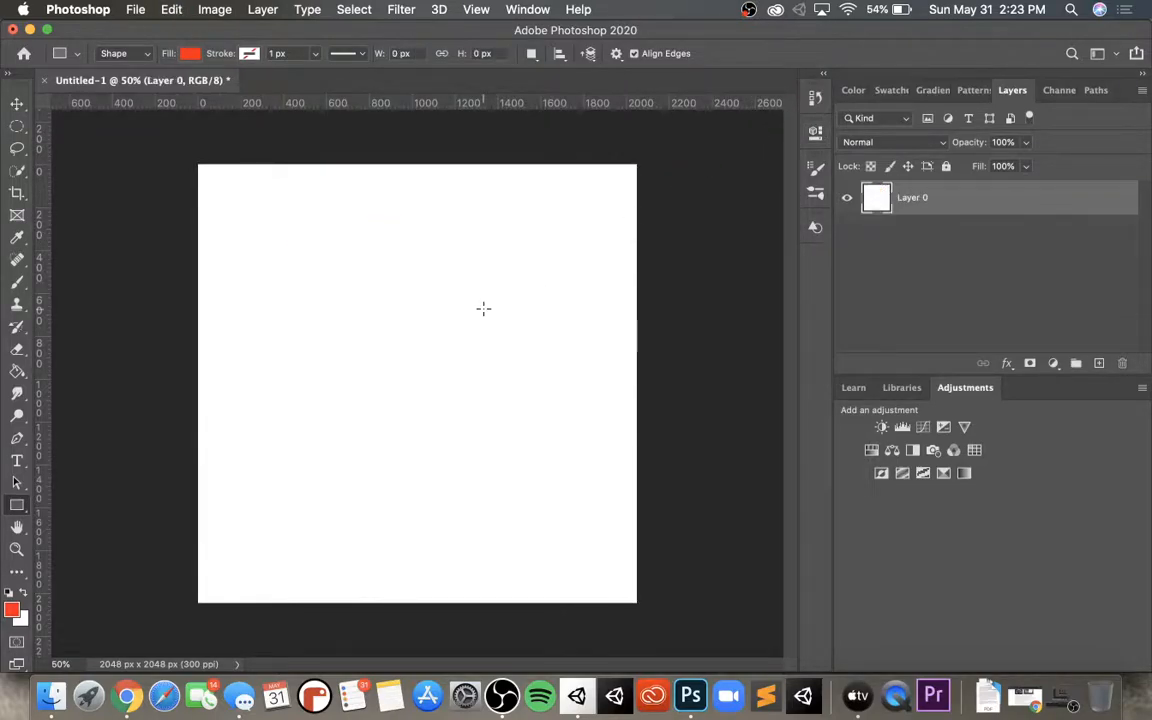
# - Draw a red rounded rectangle about 730 by 797 px with a 10 px radius and undo it
pyautogui.click(17, 507)
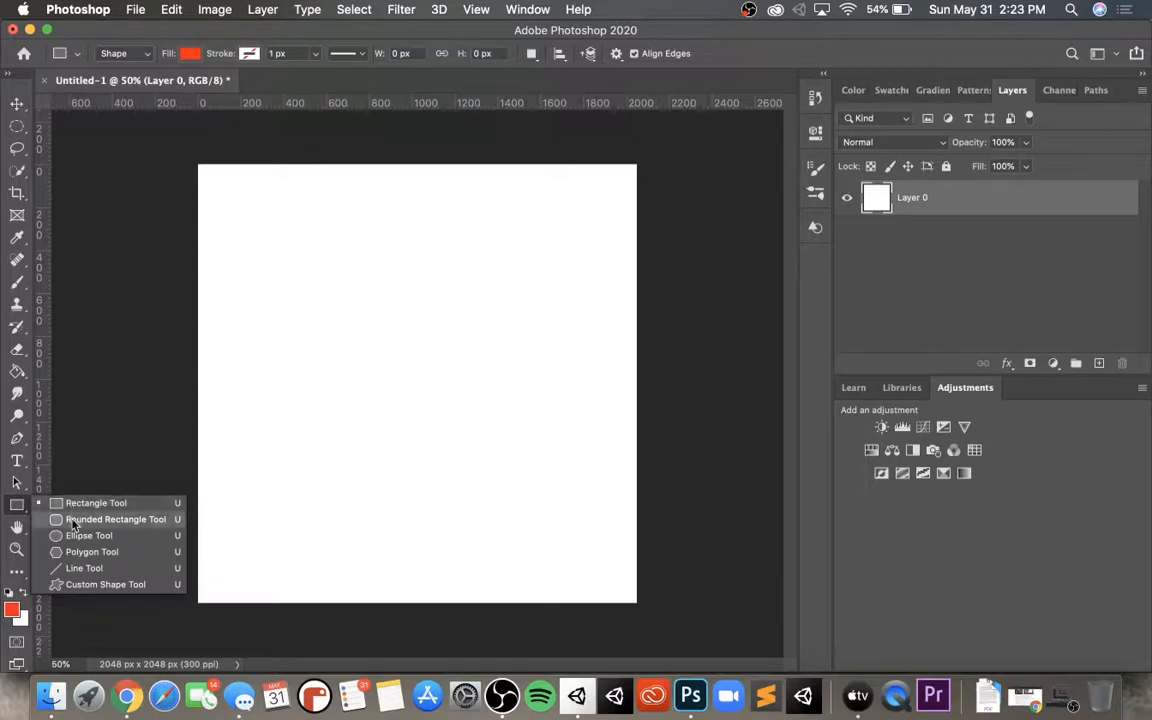
pyautogui.click(72, 520)
pyautogui.moveTo(306, 290); pyautogui.dragTo(463, 460)
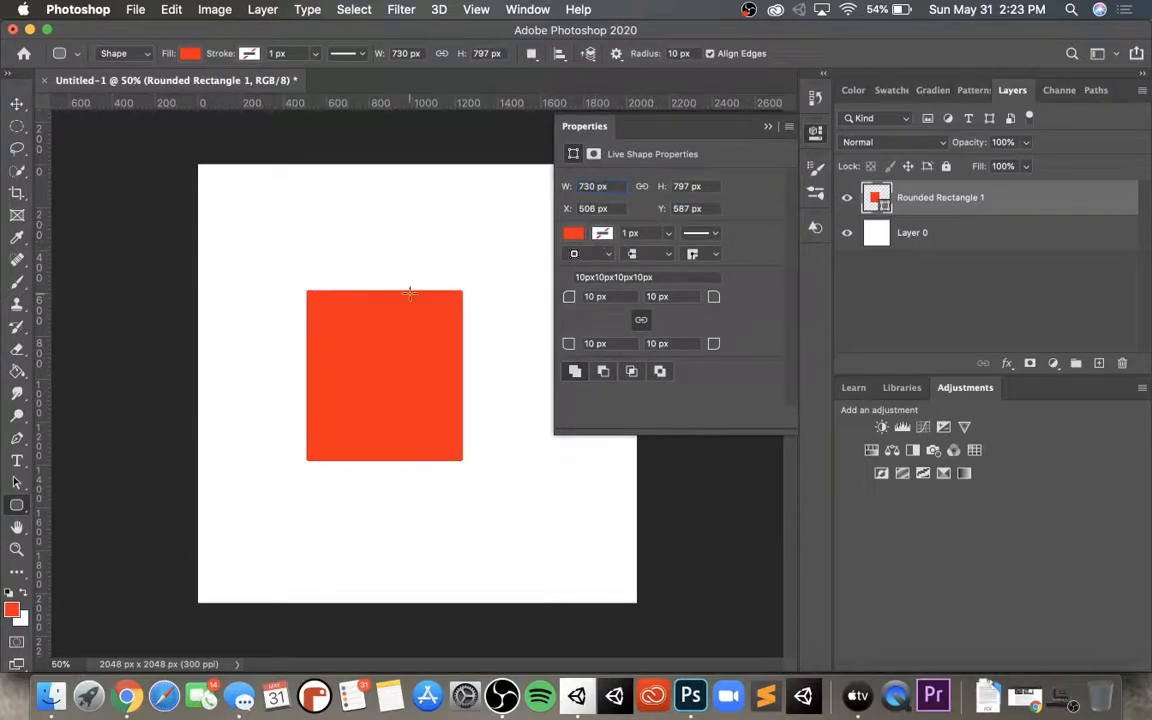
pyautogui.press('super+z')
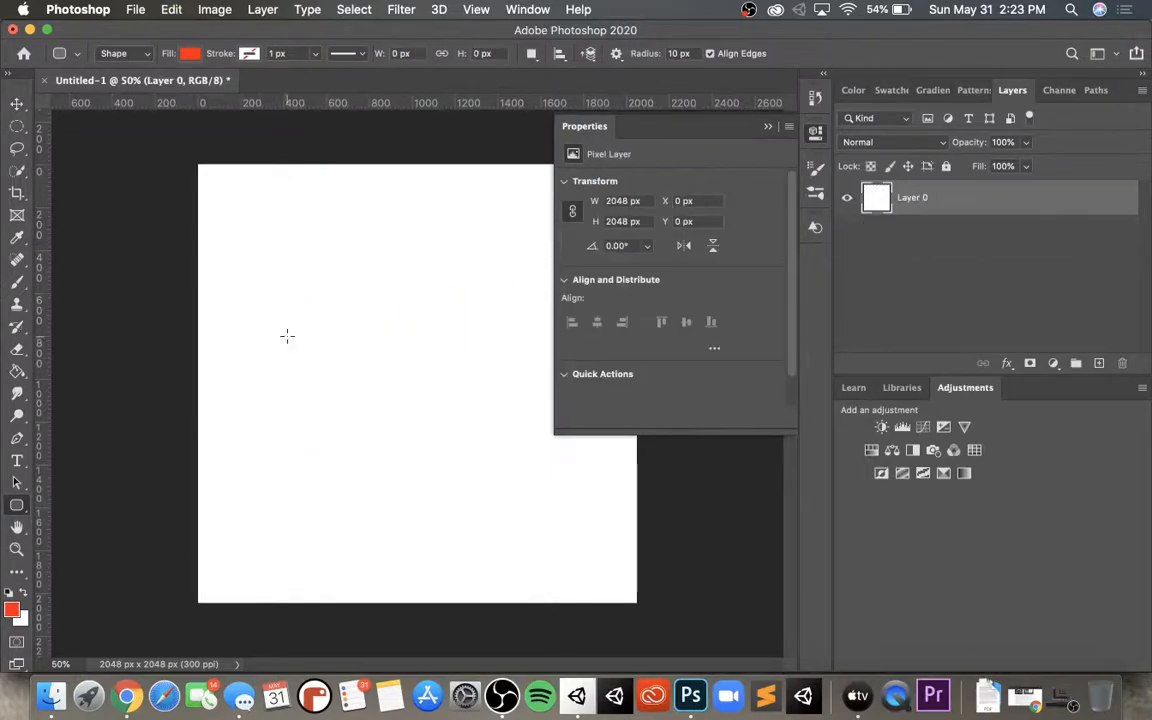
# - Draw a red ellipse about 764 by 868 px in the lower middle of the canvas
pyautogui.click(16, 505)
pyautogui.click(88, 535)
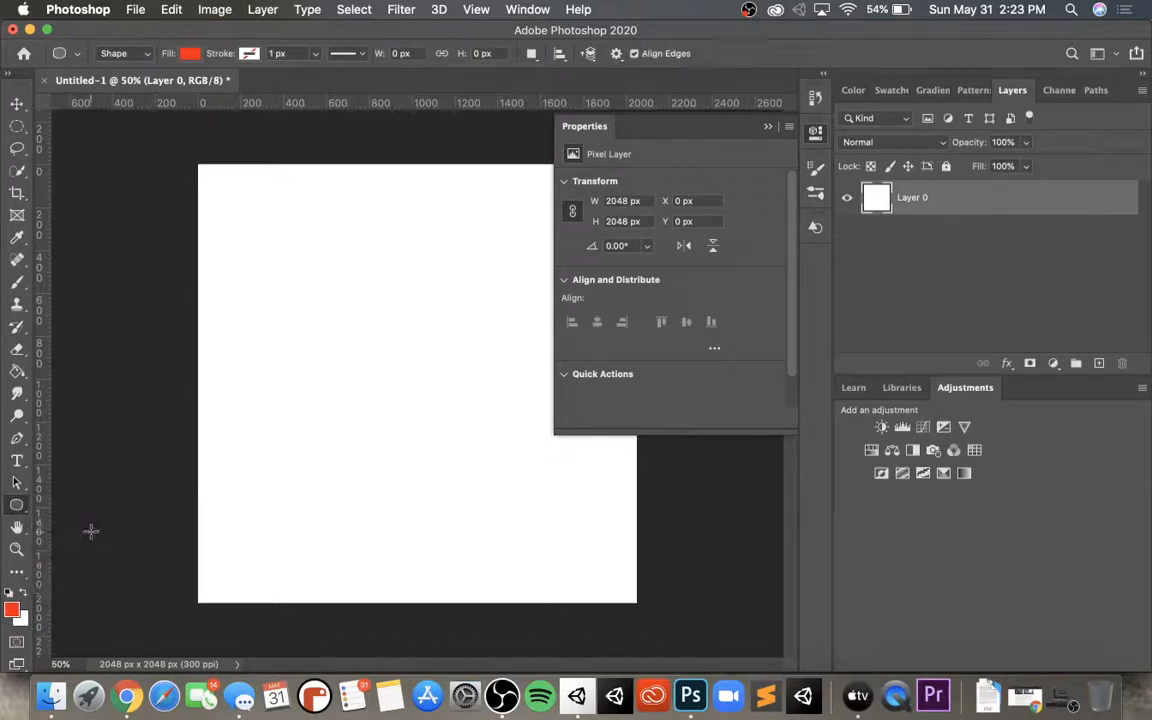
pyautogui.moveTo(299, 328); pyautogui.dragTo(462, 515)
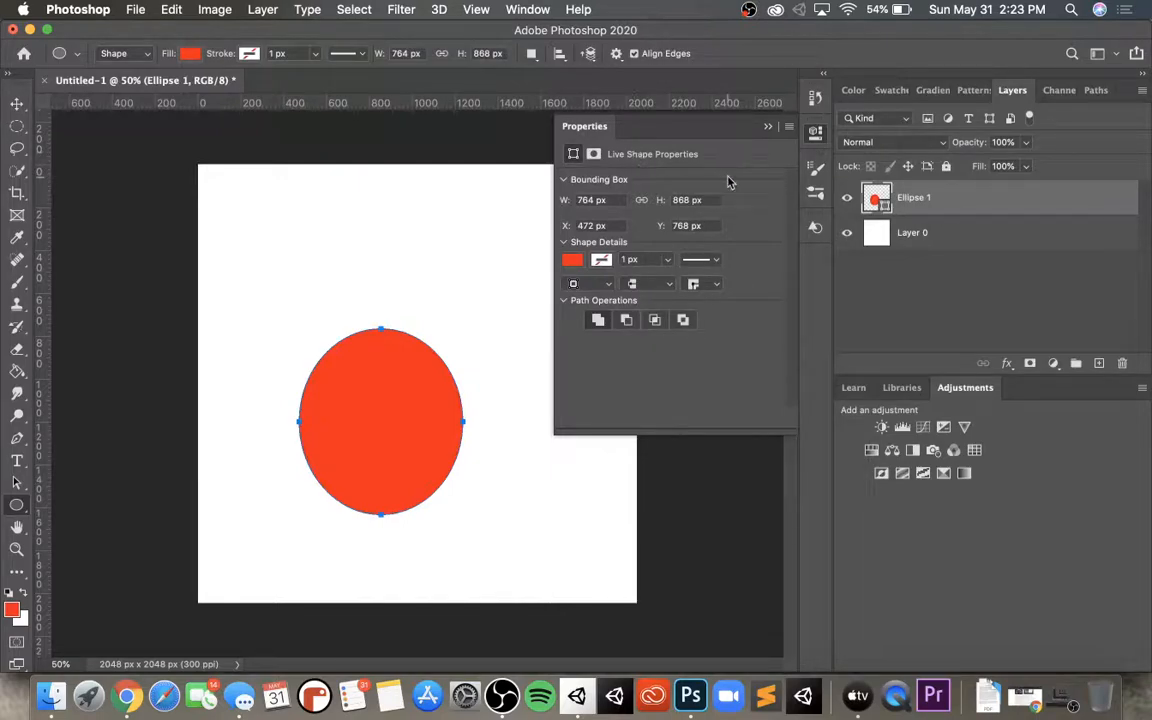
pyautogui.click(766, 125)
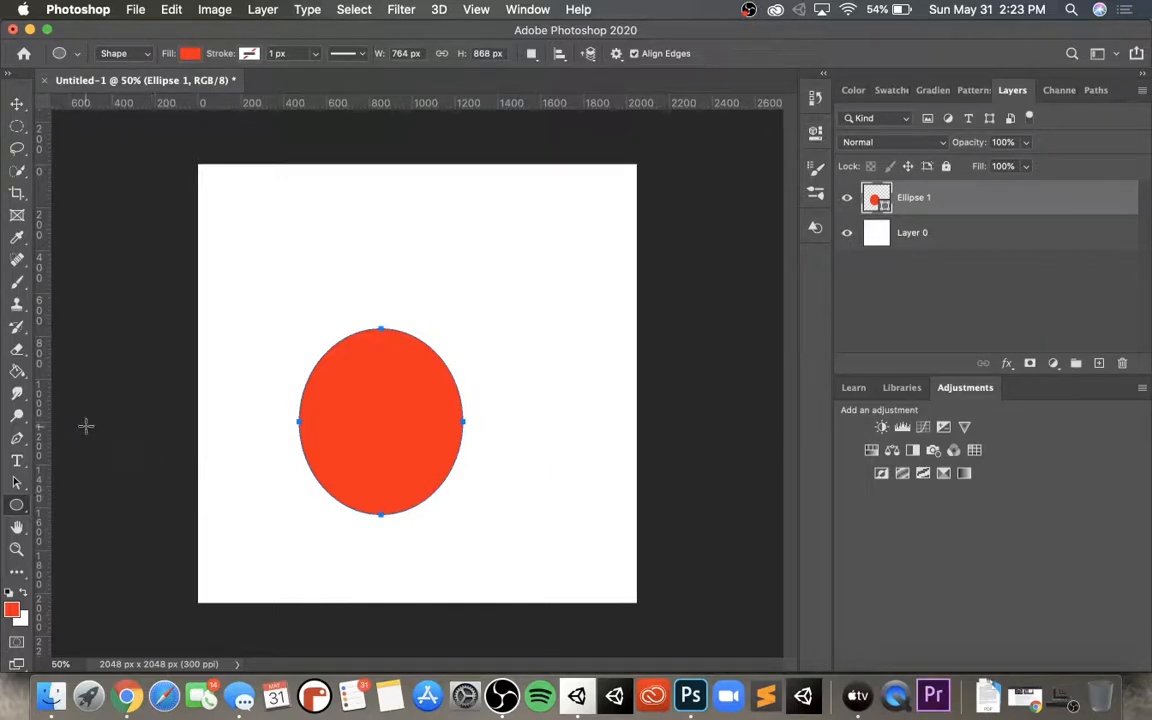
# - Rasterize the ellipse shape layer for use with the Paint Bucket tool
pyautogui.click(17, 373)
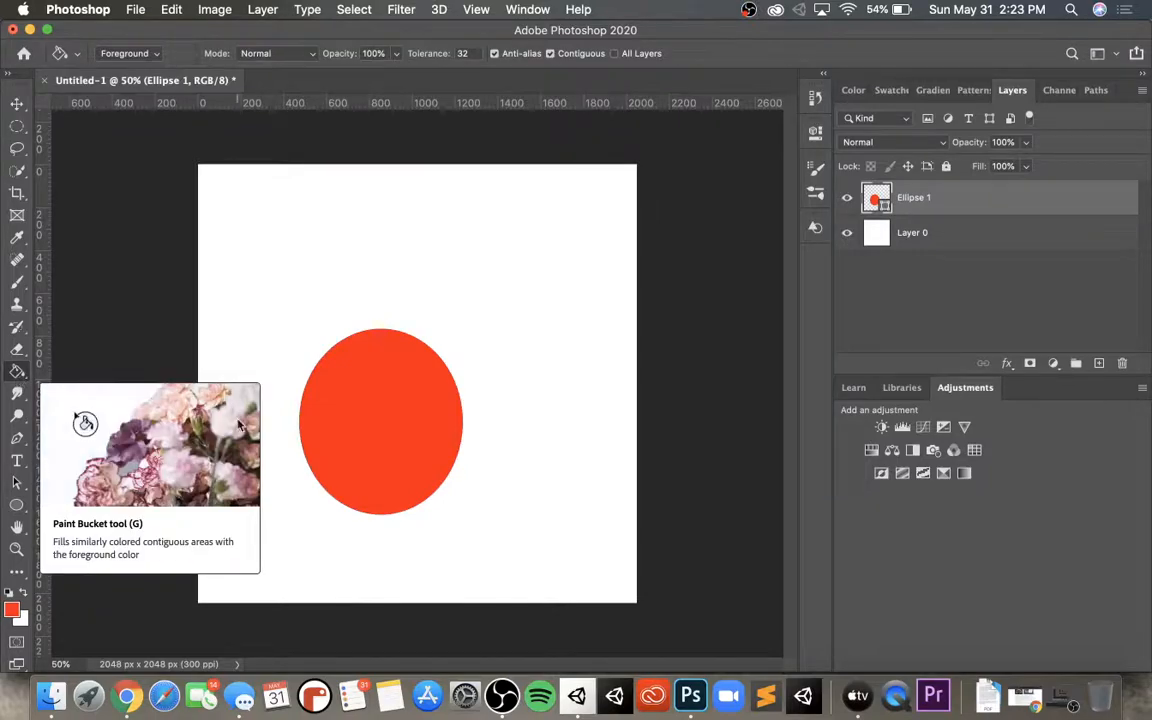
pyautogui.click(276, 333)
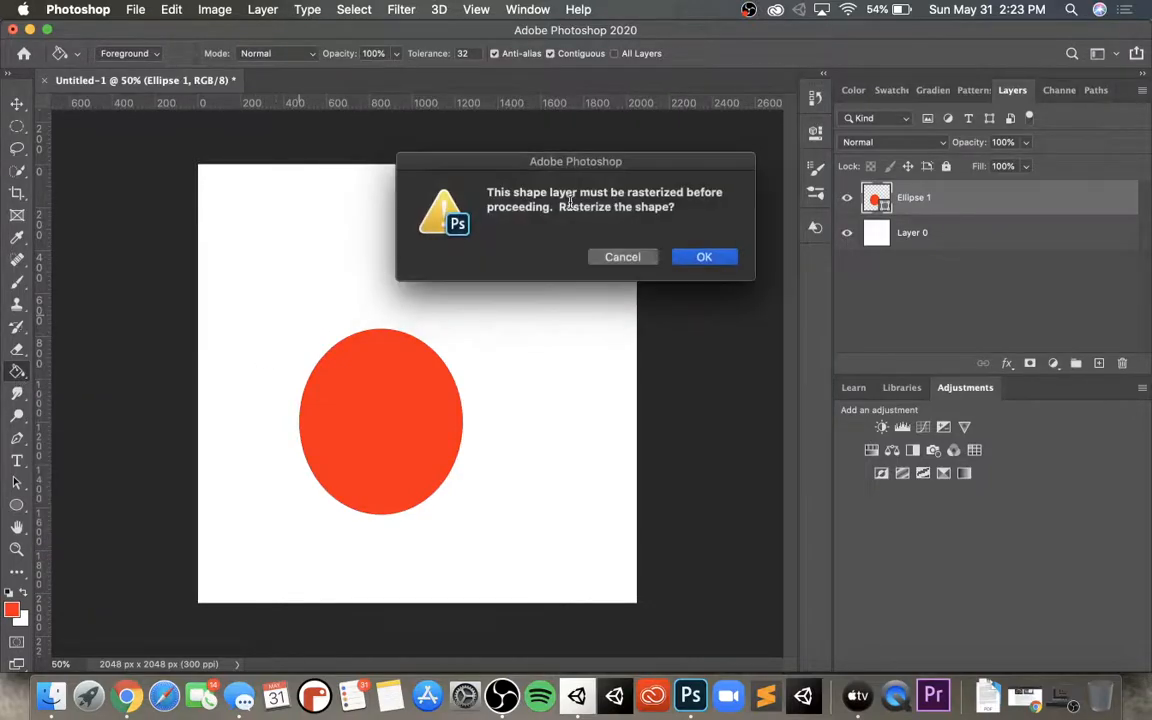
pyautogui.click(695, 257)
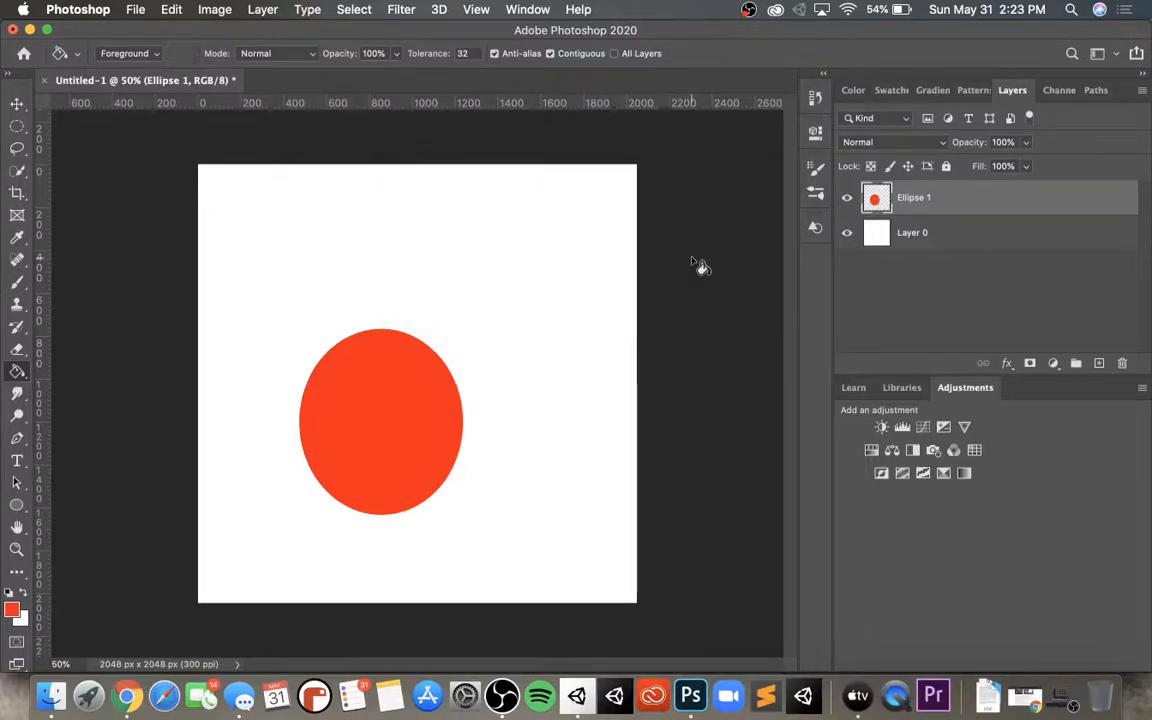
# - Change the foreground colour to blue and fill the ellipse with it
pyautogui.click(12, 609)
pyautogui.click(594, 296)
pyautogui.moveTo(548, 229); pyautogui.dragTo(590, 147)
pyautogui.click(745, 209)
pyautogui.click(386, 420)
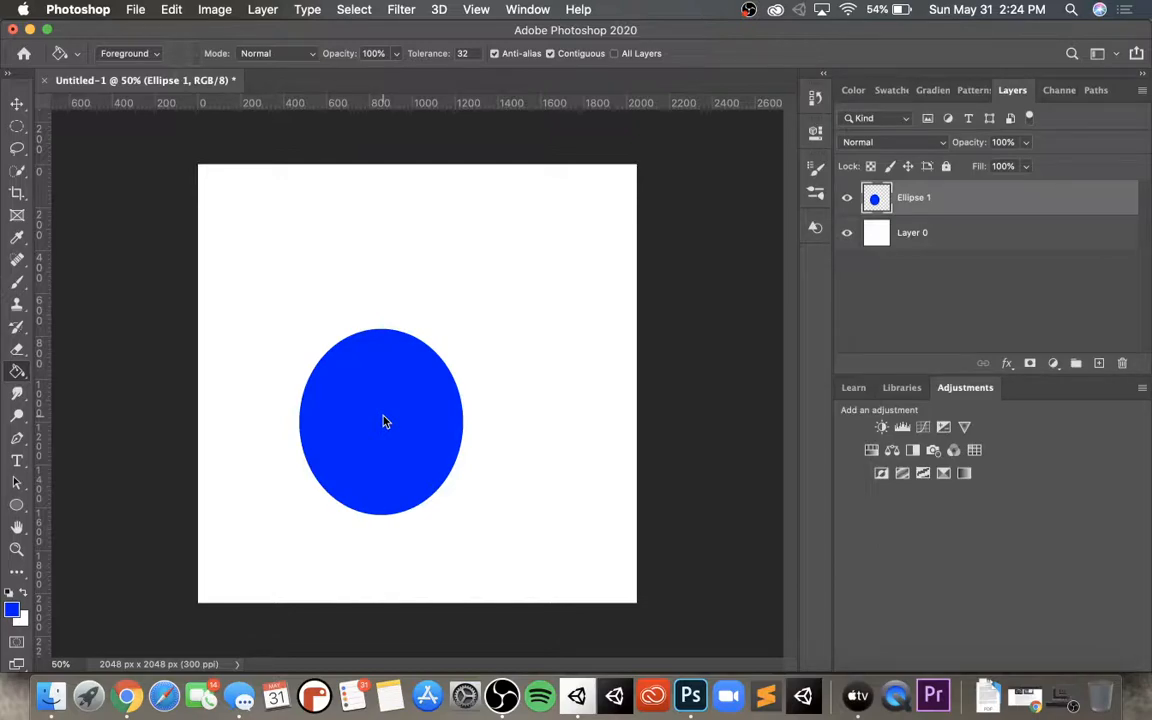
# - Undo, redo and again undo the ellipse's blue fill
pyautogui.press('super+z')
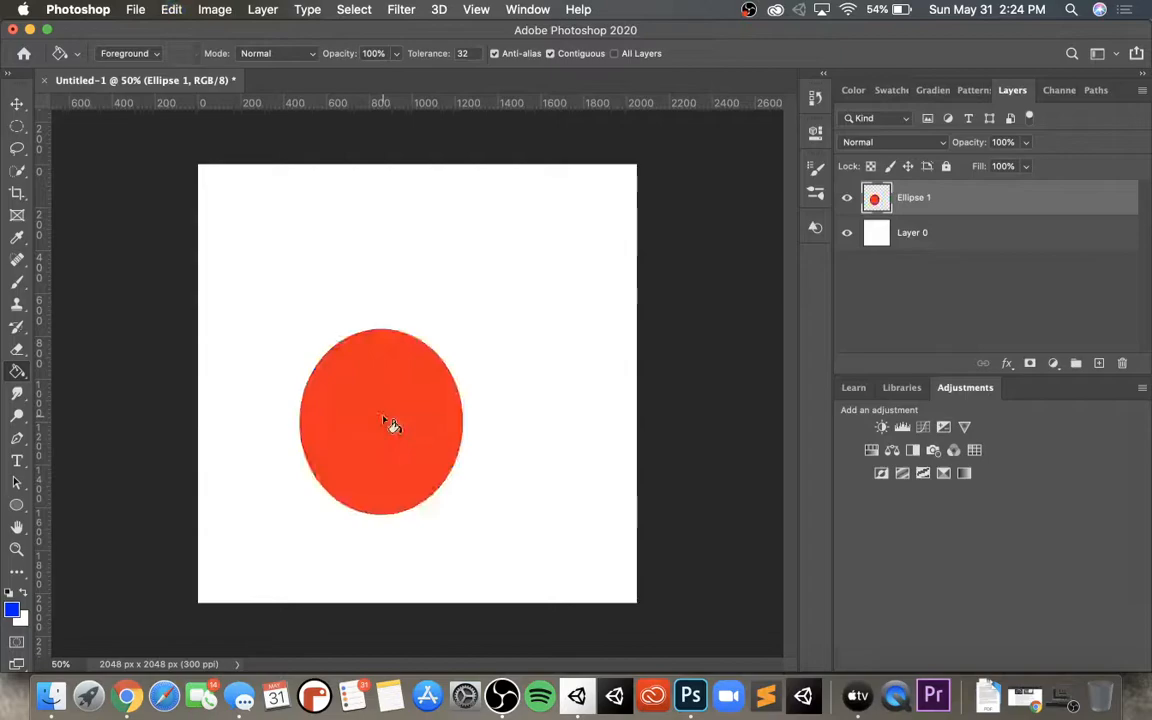
pyautogui.press('super+shift+z')
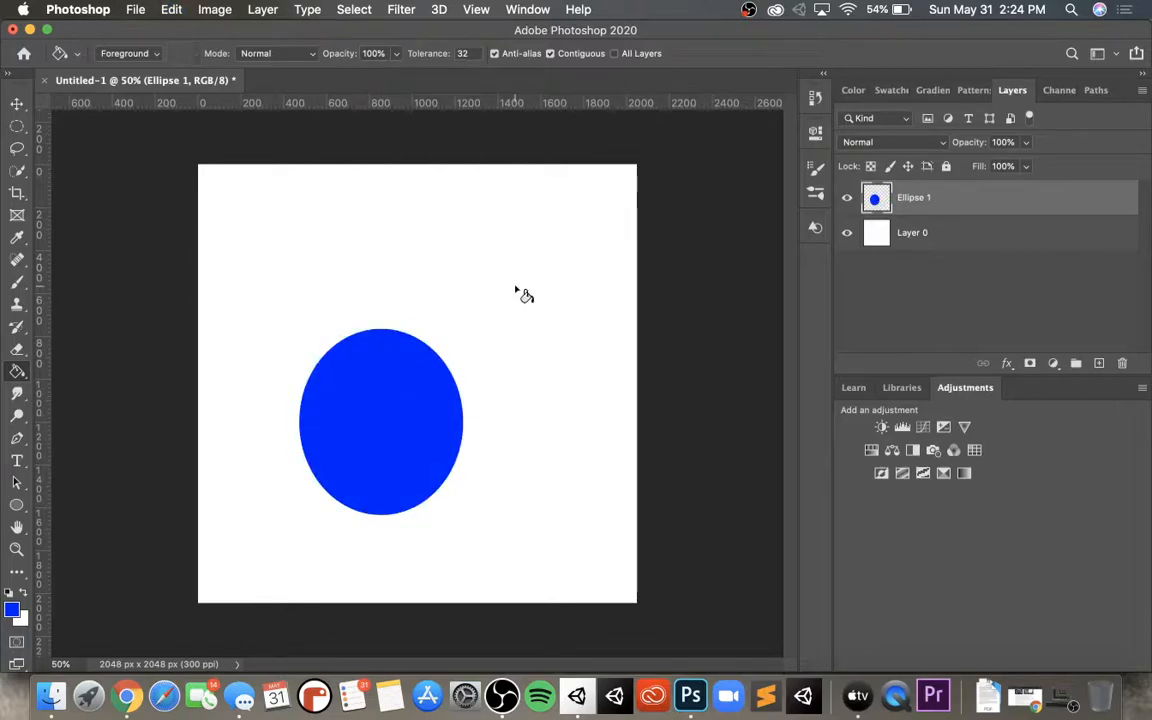
pyautogui.press('super+z')
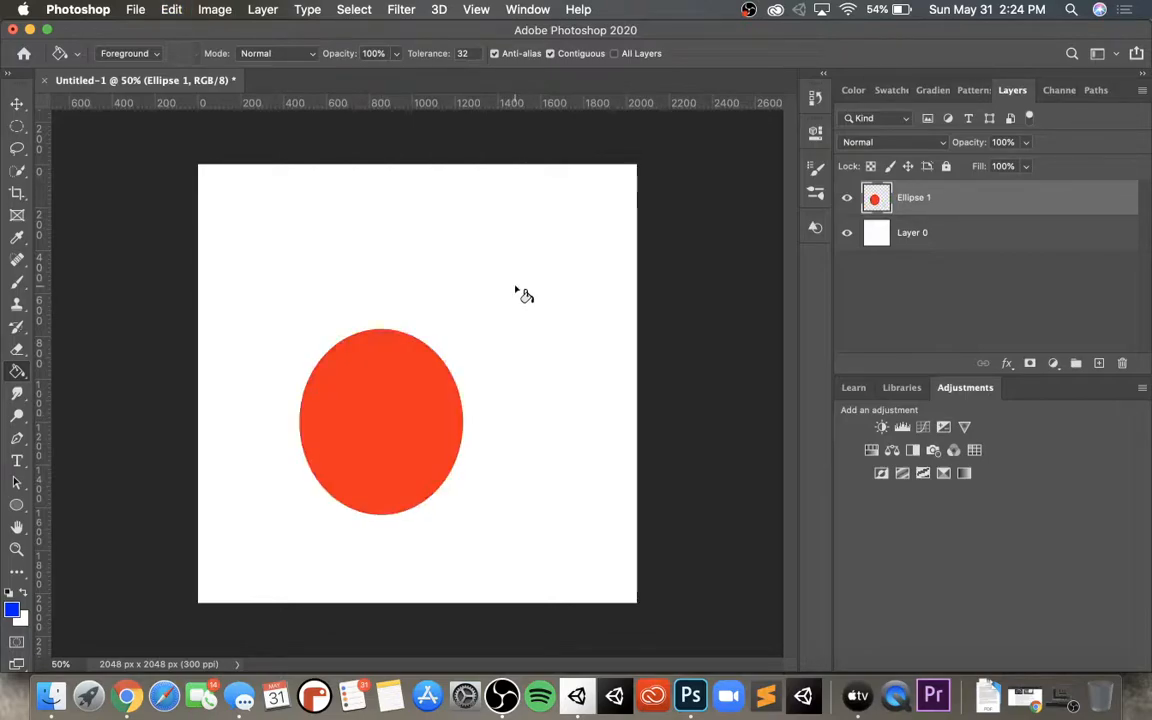
# - Fill the area around the ellipse with blue, and undo everything back to the blank white canvas
pyautogui.click(463, 265)
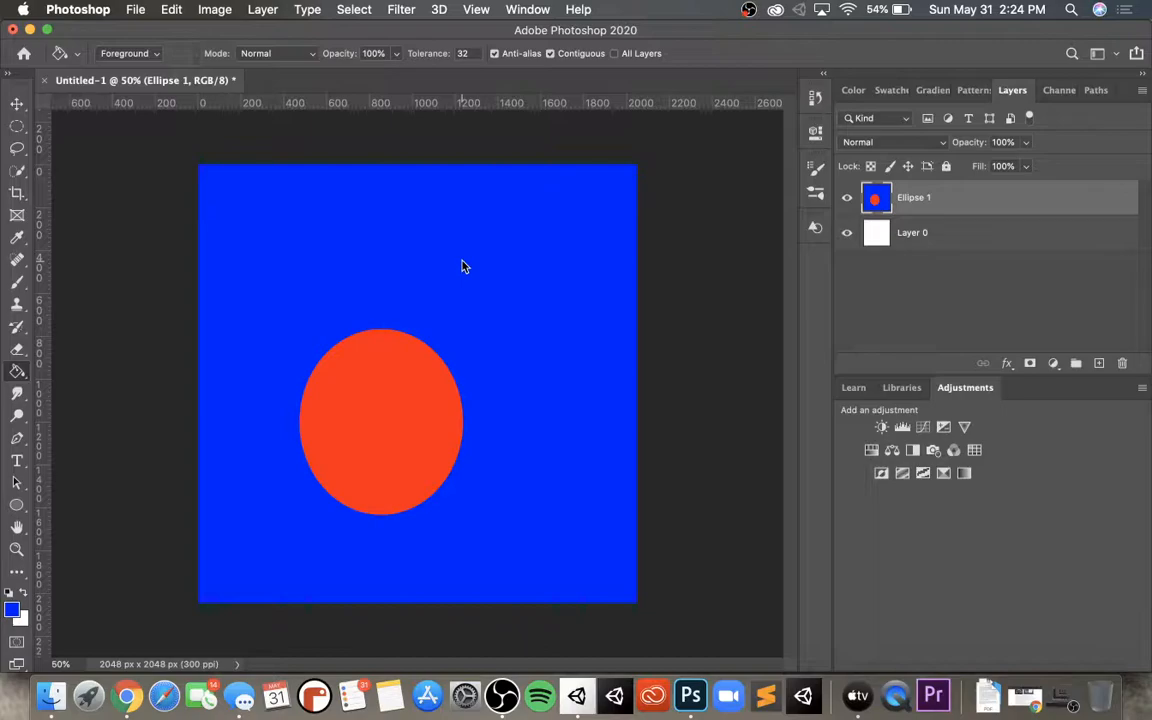
pyautogui.press('super+z')
pyautogui.press('super+z')
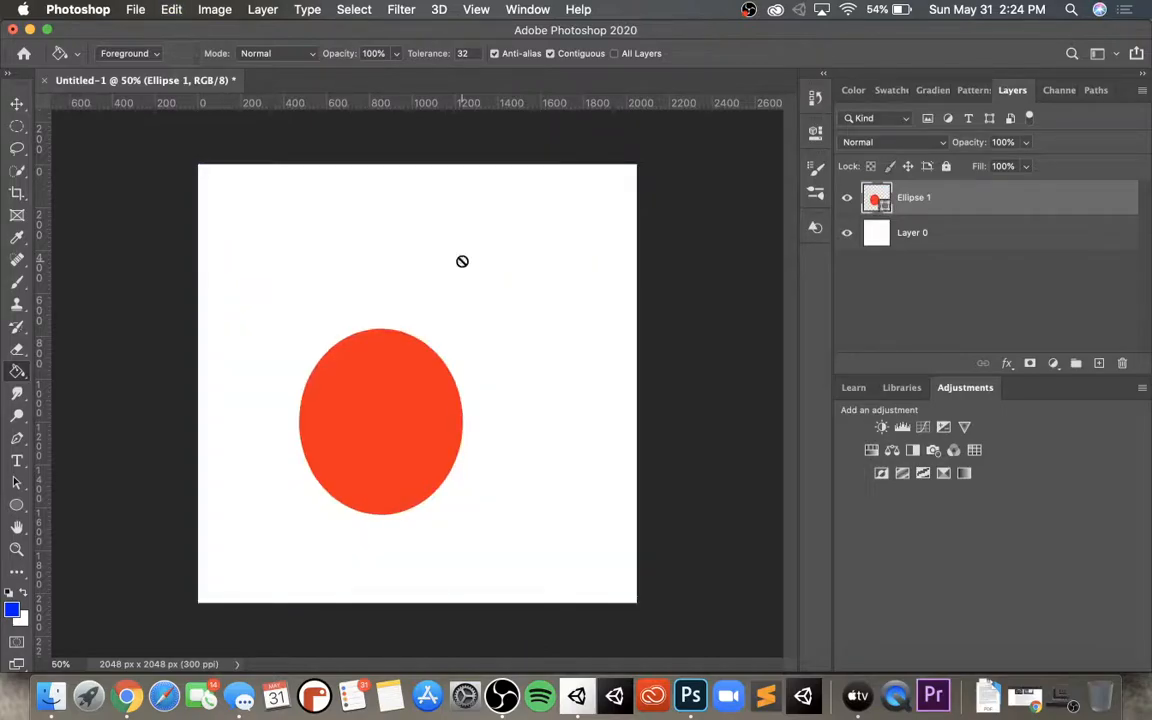
pyautogui.press('super+z')
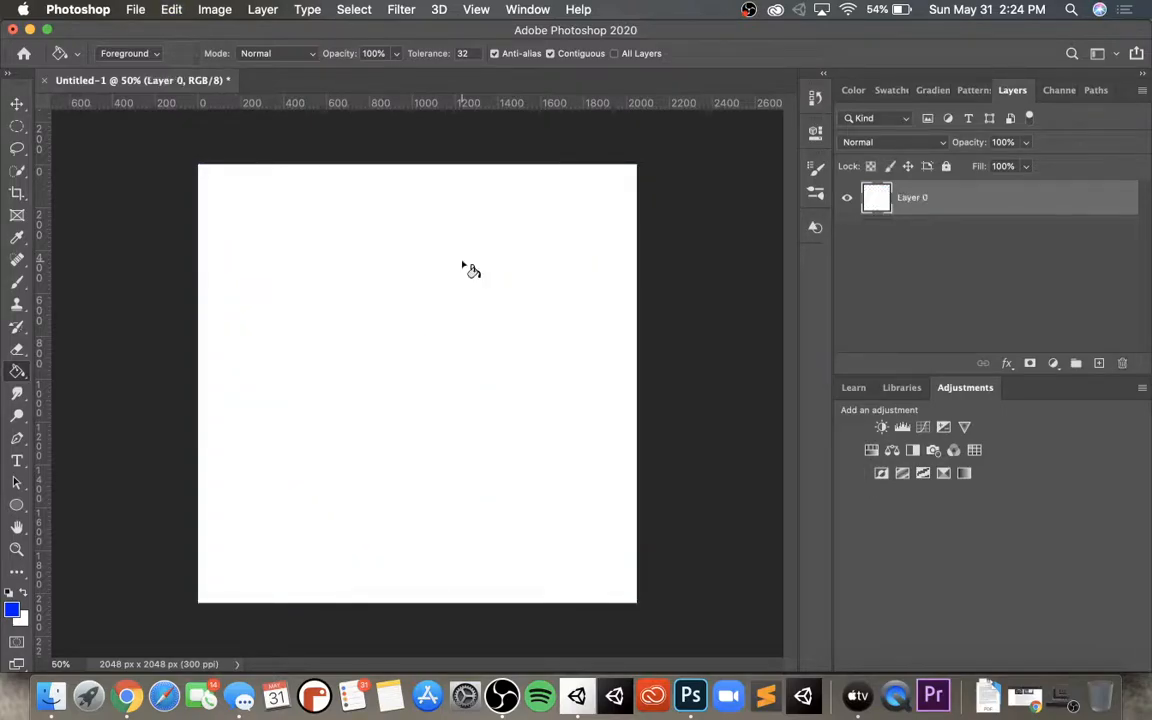
# - Draw two diagonal 1 px lines with the Line tool, spanning about 826 by 875 px and 838 by 744 px, and undo both
pyautogui.click(18, 506)
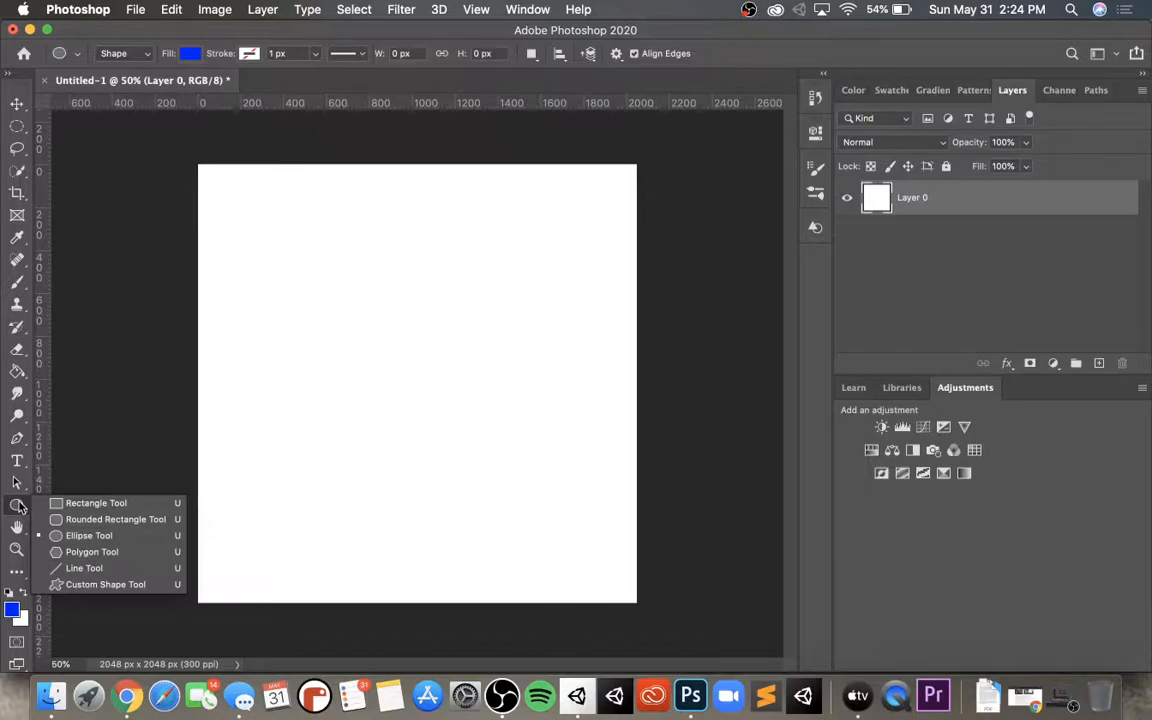
pyautogui.click(84, 568)
pyautogui.moveTo(295, 293); pyautogui.dragTo(473, 480)
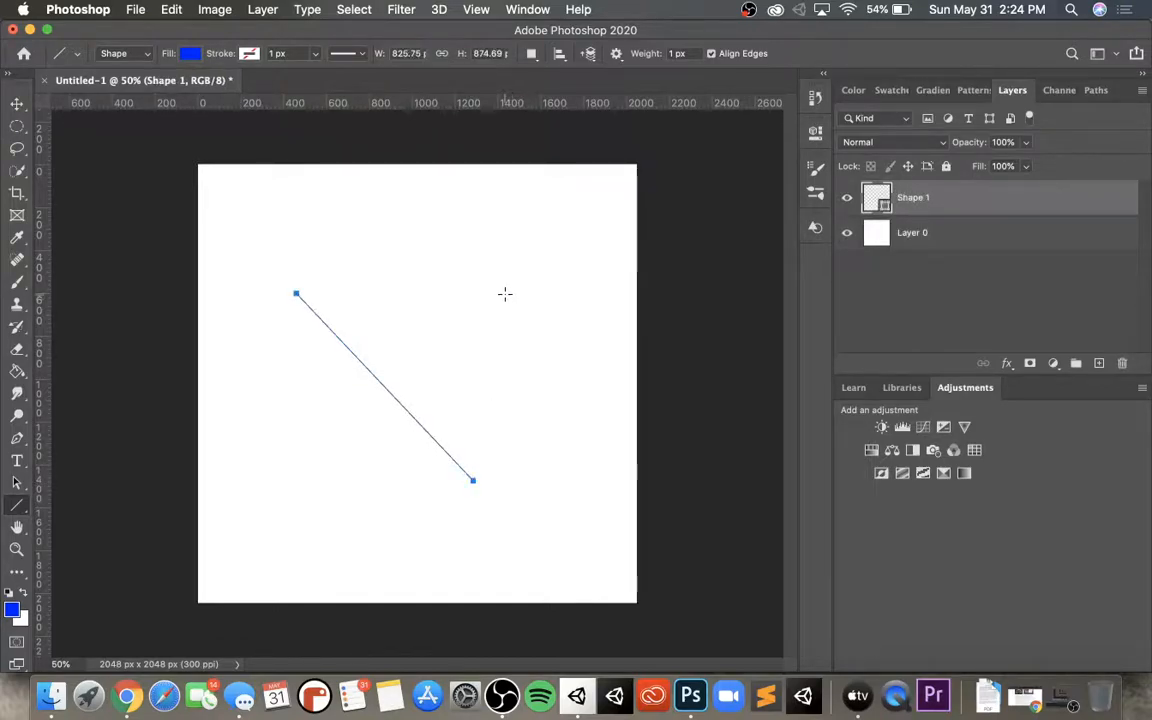
pyautogui.moveTo(385, 259); pyautogui.dragTo(562, 414)
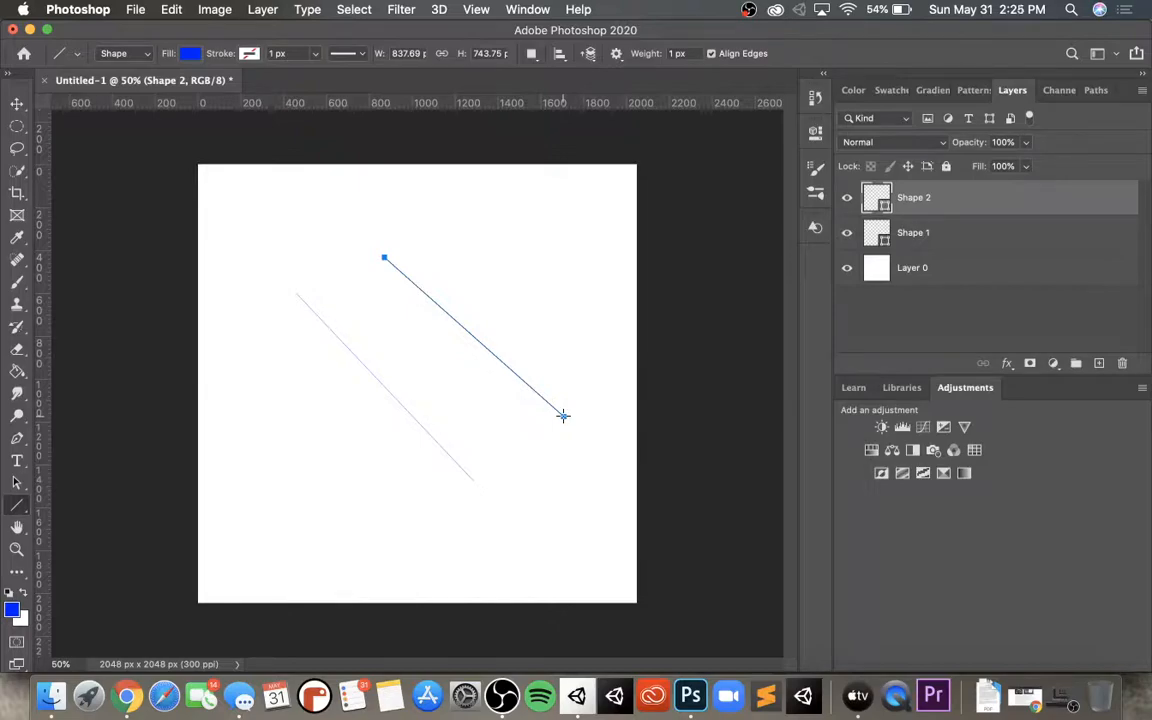
pyautogui.press('super+z')
pyautogui.press('super+z')
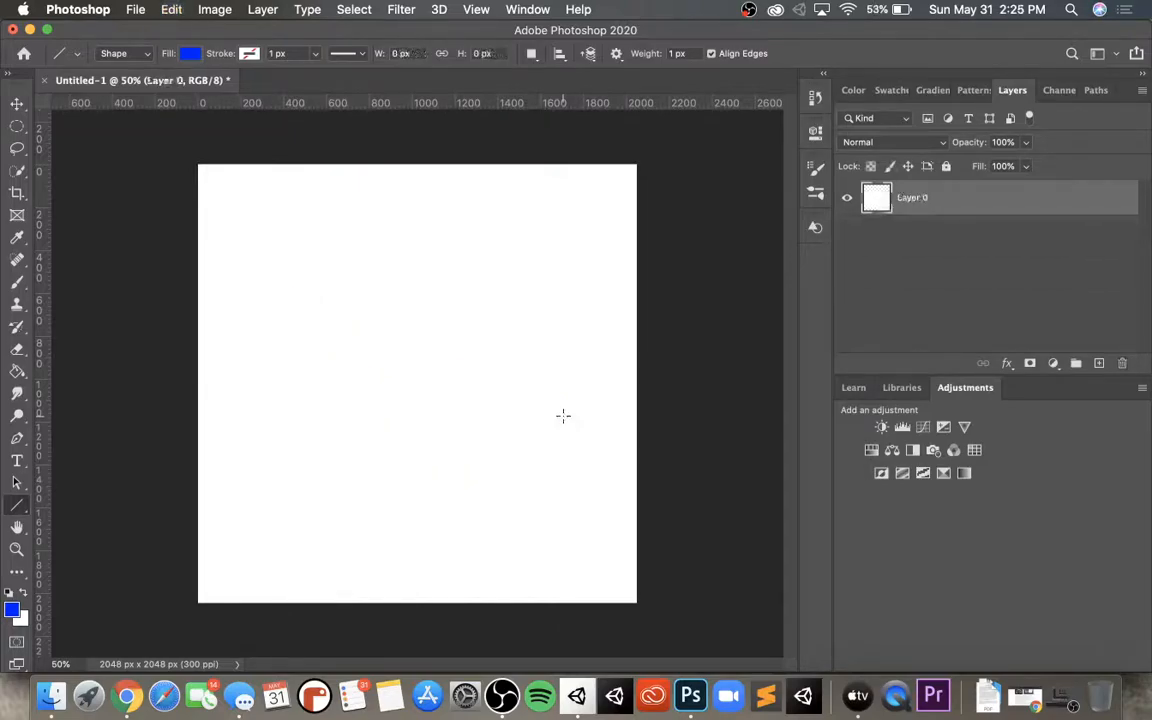
# - Draw an arrow across the middle of the canvas with the Custom Shape tool and undo it
pyautogui.click(24, 507)
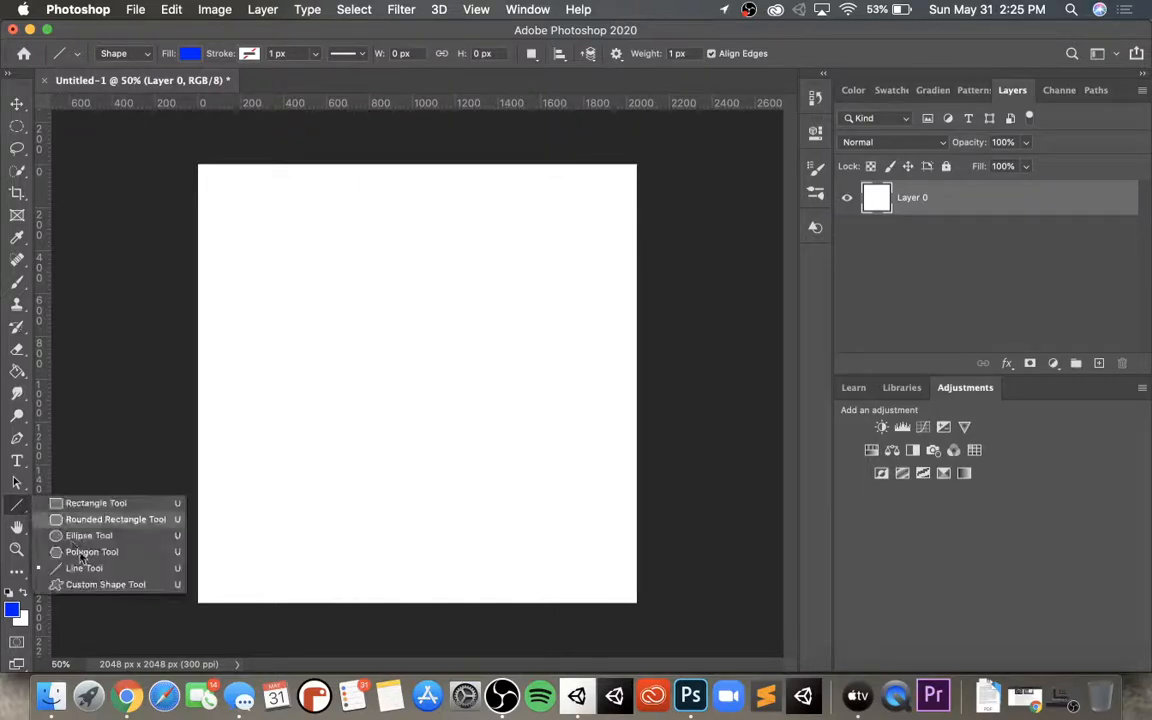
pyautogui.click(87, 583)
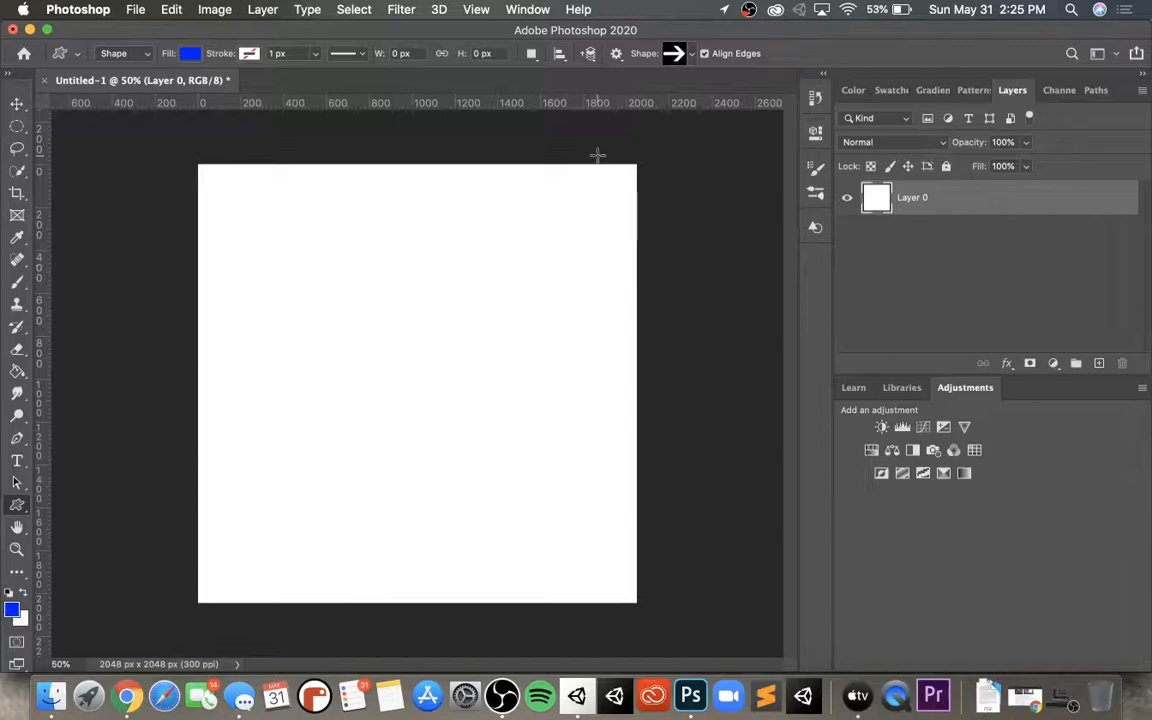
pyautogui.moveTo(286, 289); pyautogui.dragTo(503, 437)
pyautogui.press('Return')
pyautogui.press('super+t')
# - Draw the Olive Tree custom shape from the Leaf Trees set at about 931 by 1256 px and undo it
pyautogui.click(674, 54)
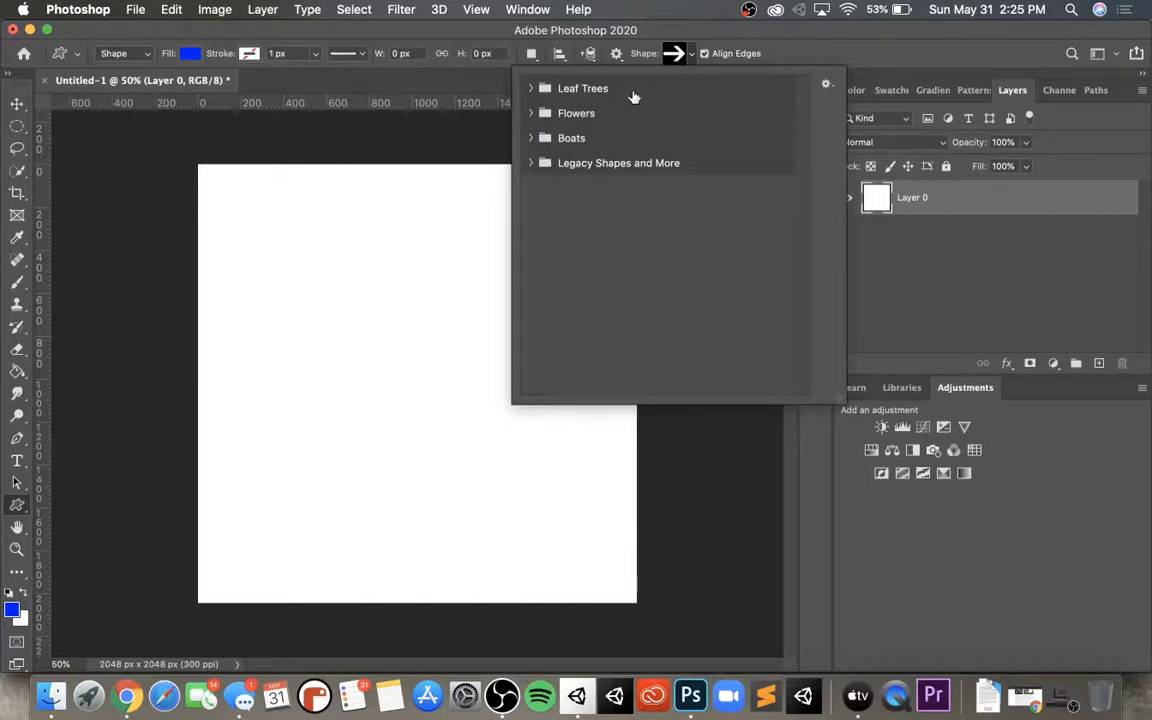
pyautogui.click(534, 90)
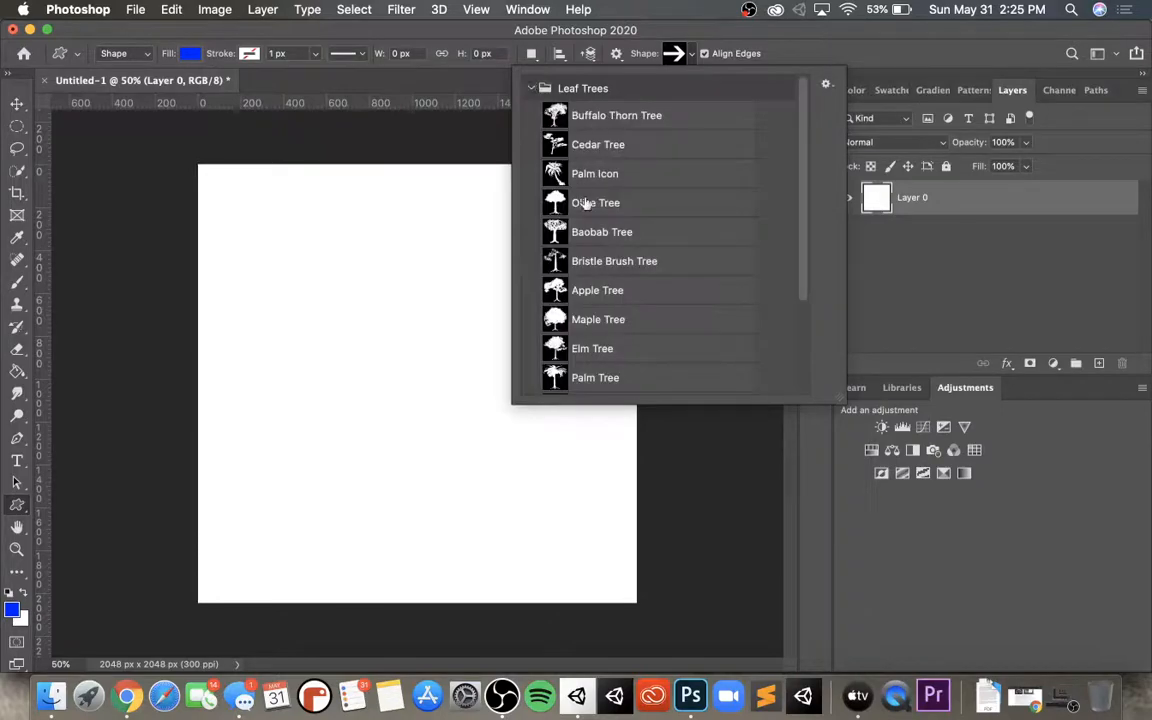
pyautogui.scroll(-3, 597, 238)
pyautogui.scroll(2, 597, 238)
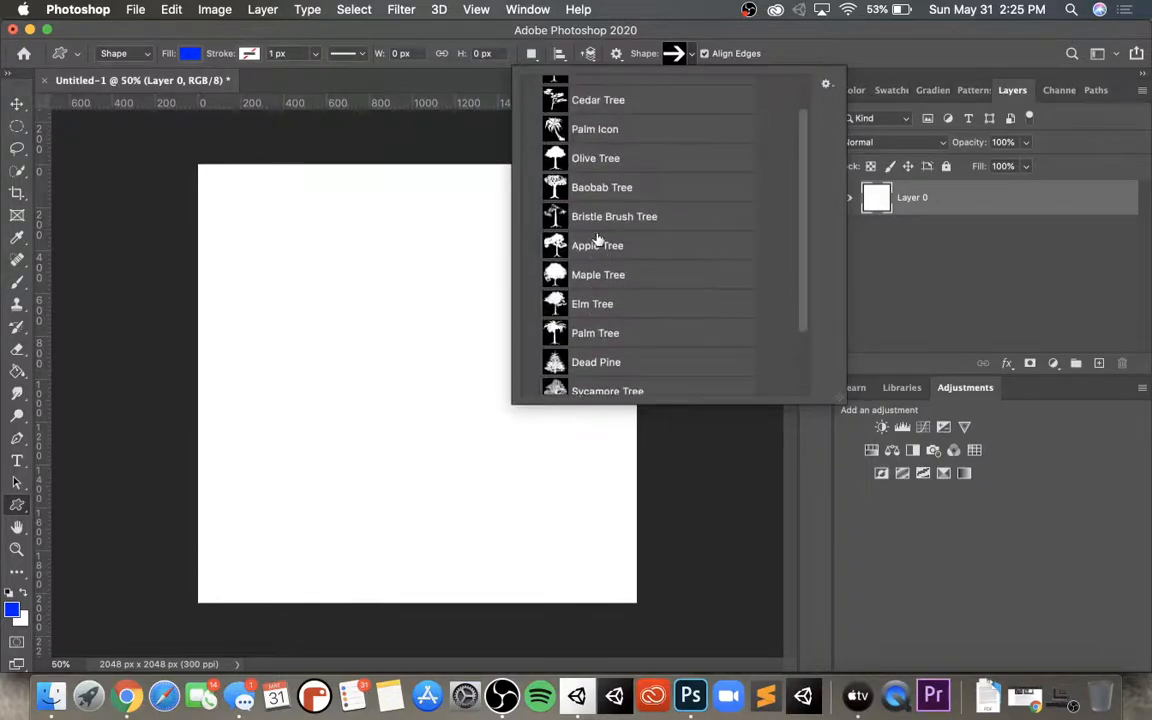
pyautogui.scroll(1, 597, 238)
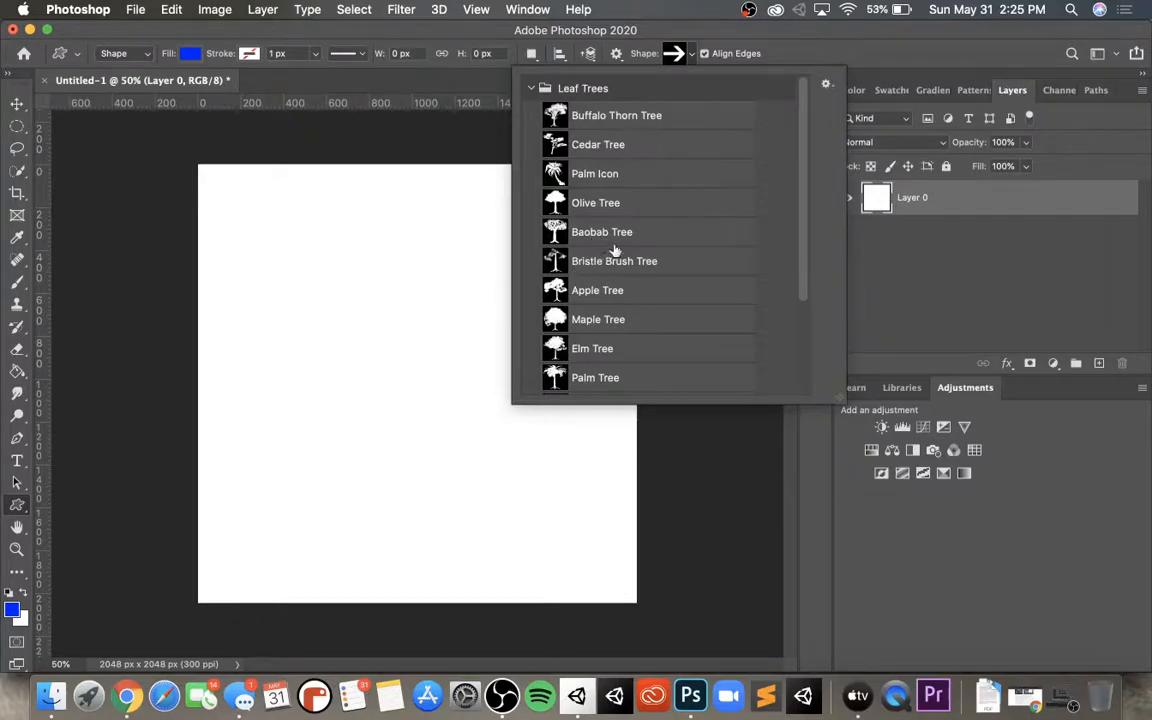
pyautogui.click(603, 201)
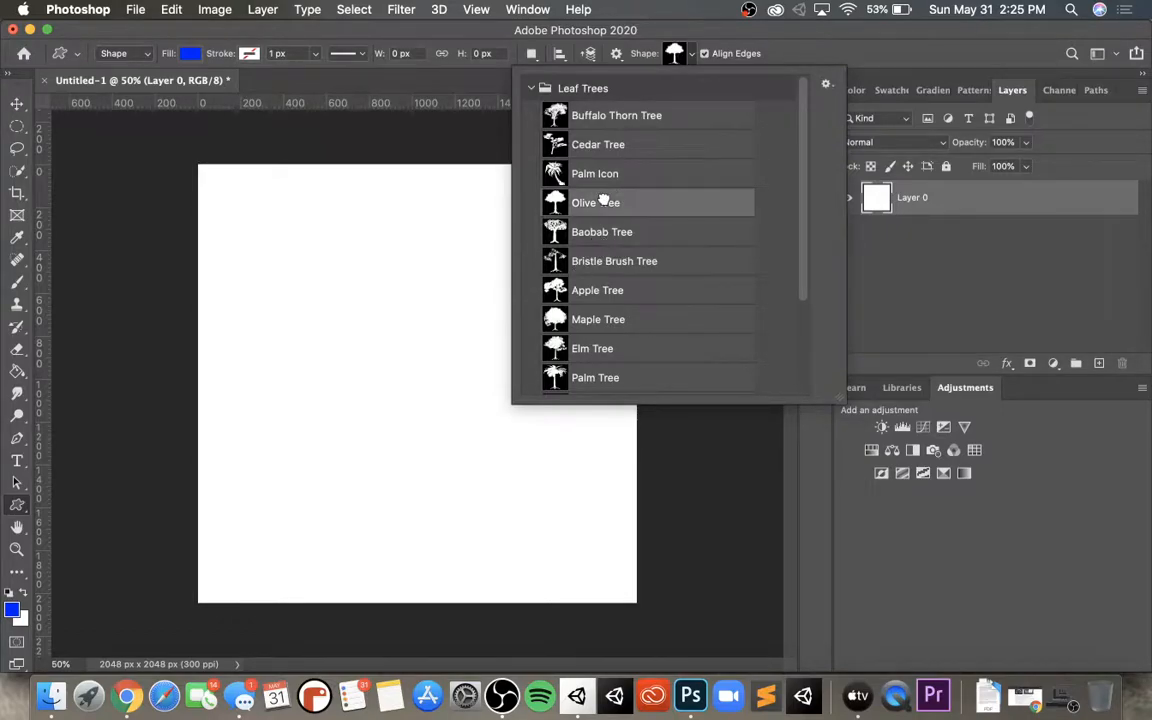
pyautogui.click(603, 201)
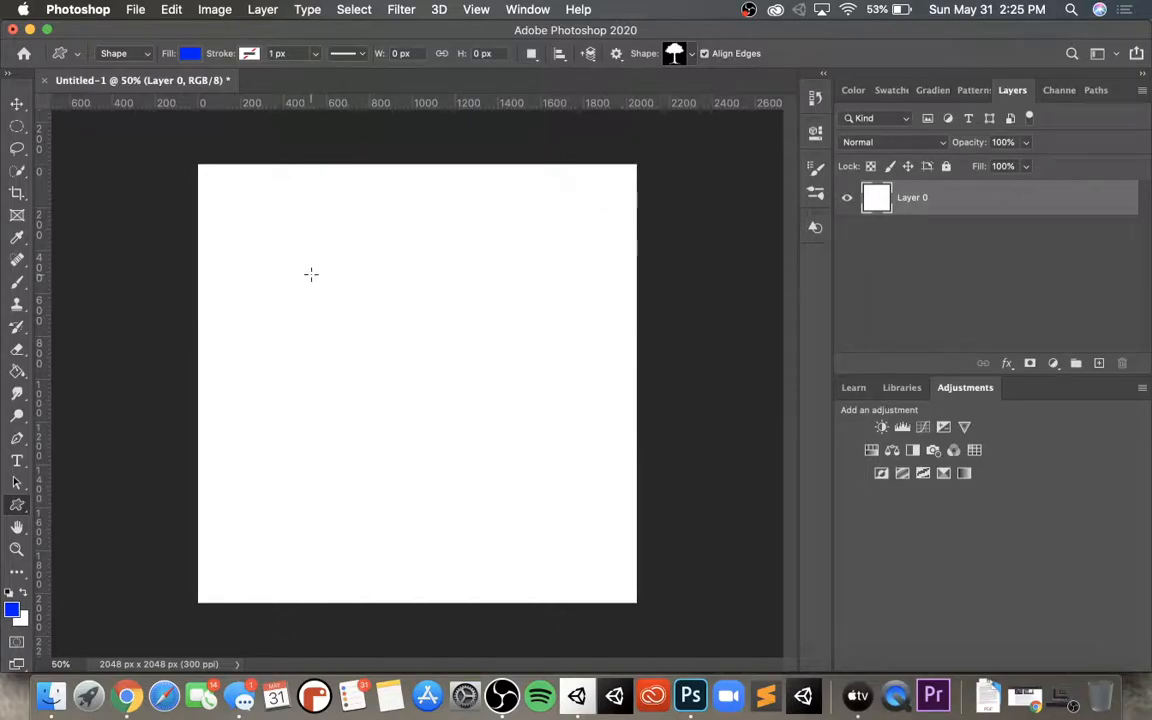
pyautogui.moveTo(296, 247); pyautogui.dragTo(495, 516)
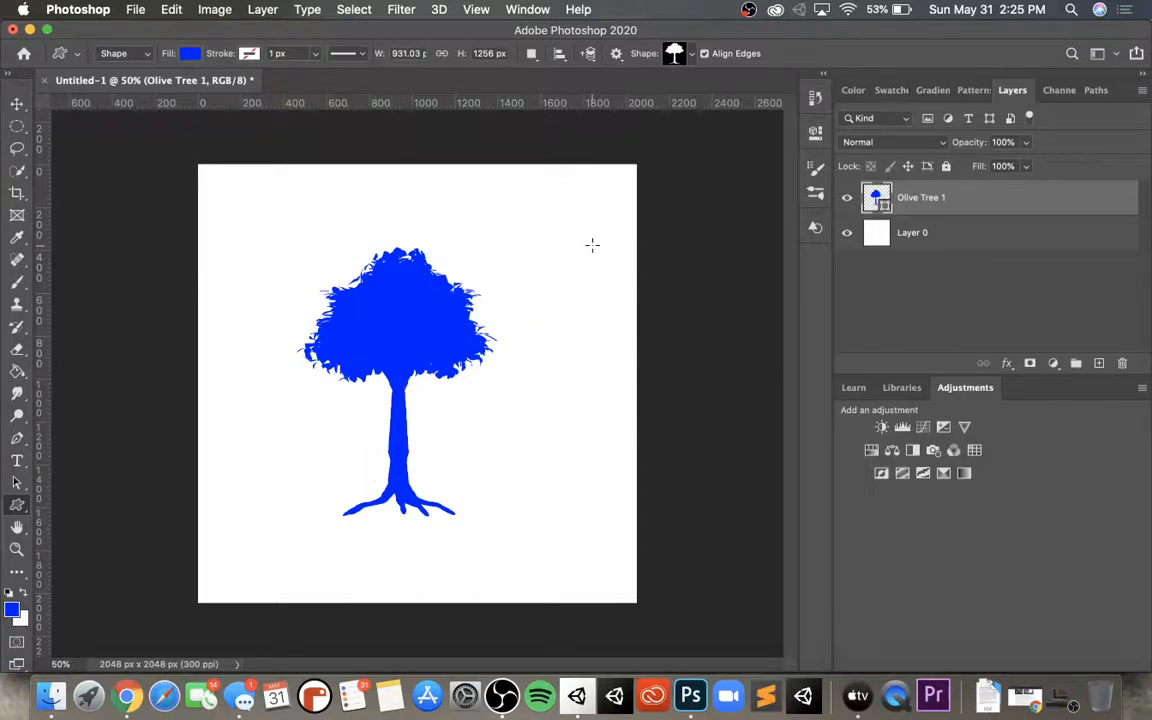
pyautogui.press('super+z')
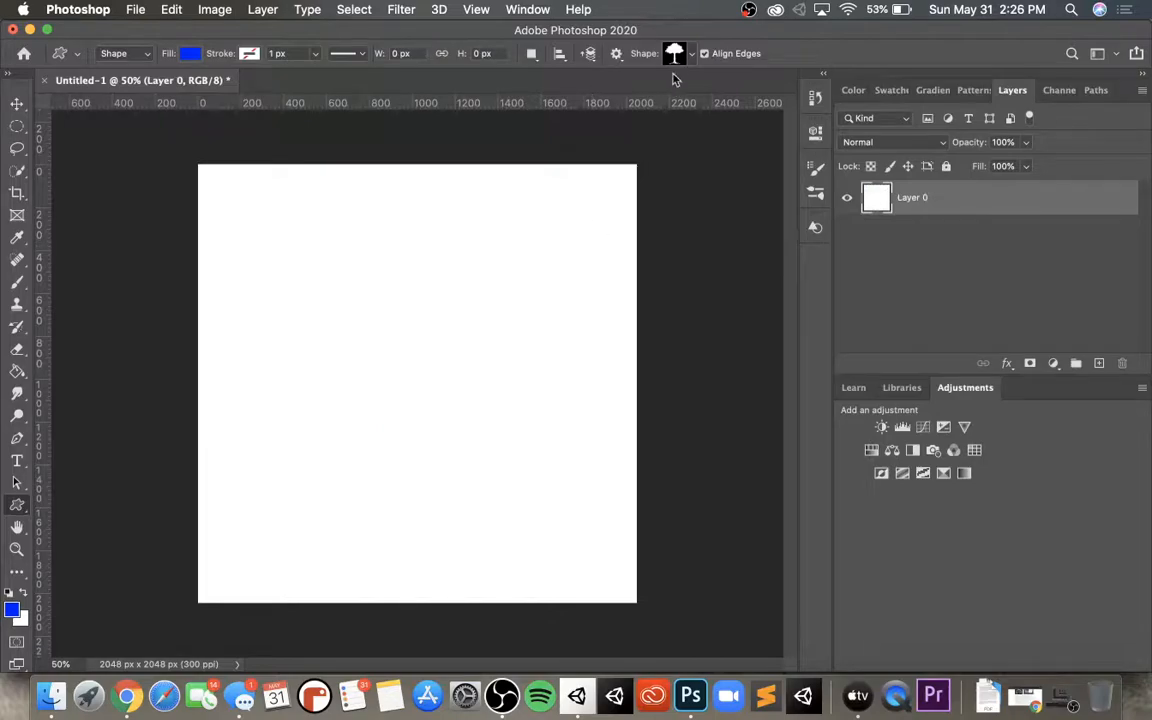
# - In the custom shape list, collapse Leaf Trees and expand All Legacy Default Shapes within Legacy Shapes and More
pyautogui.click(689, 55)
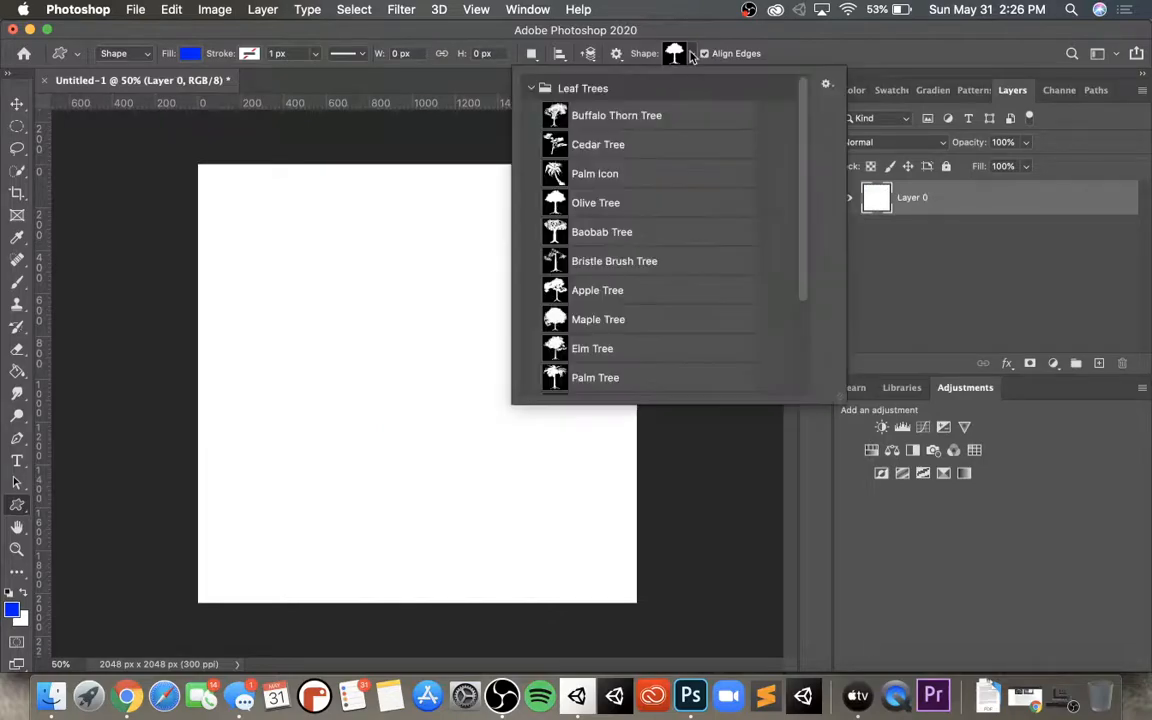
pyautogui.click(533, 88)
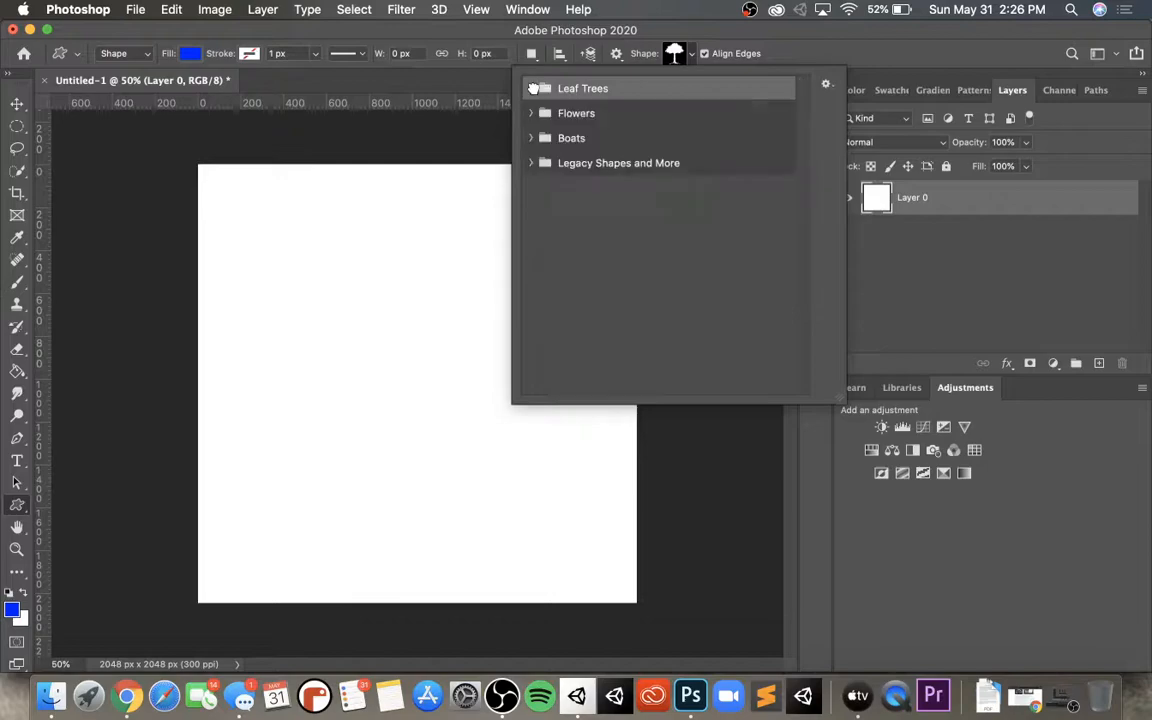
pyautogui.click(531, 164)
pyautogui.click(548, 212)
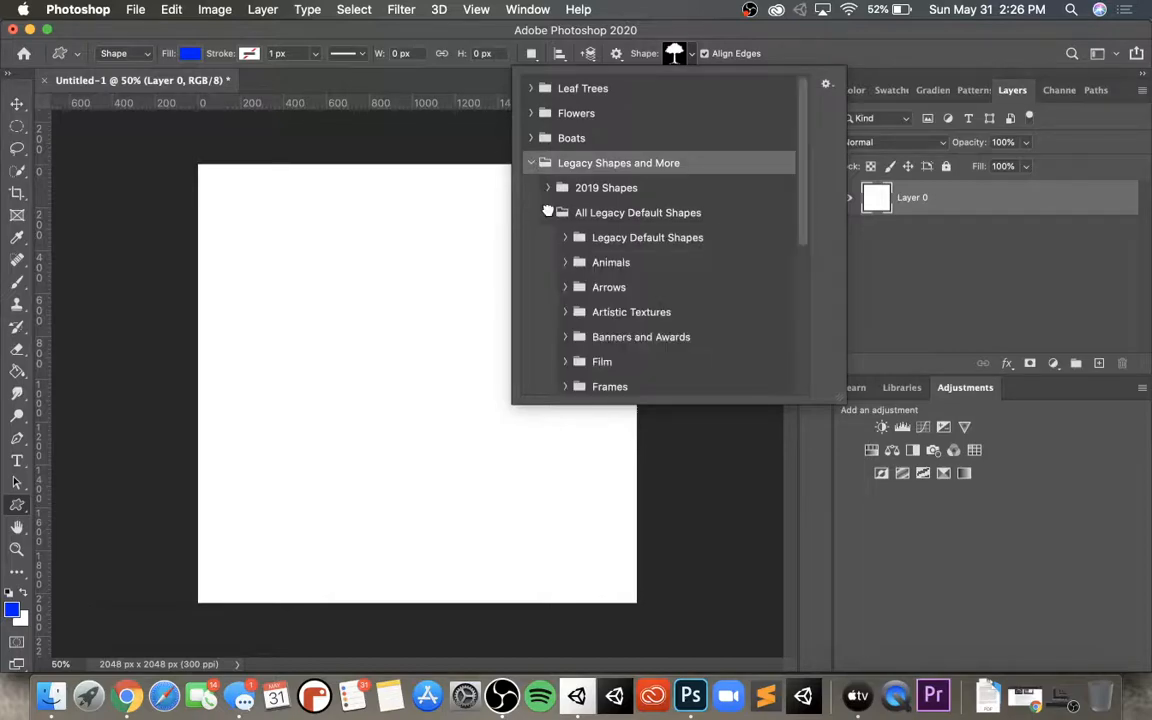
pyautogui.scroll(-5, 621, 226)
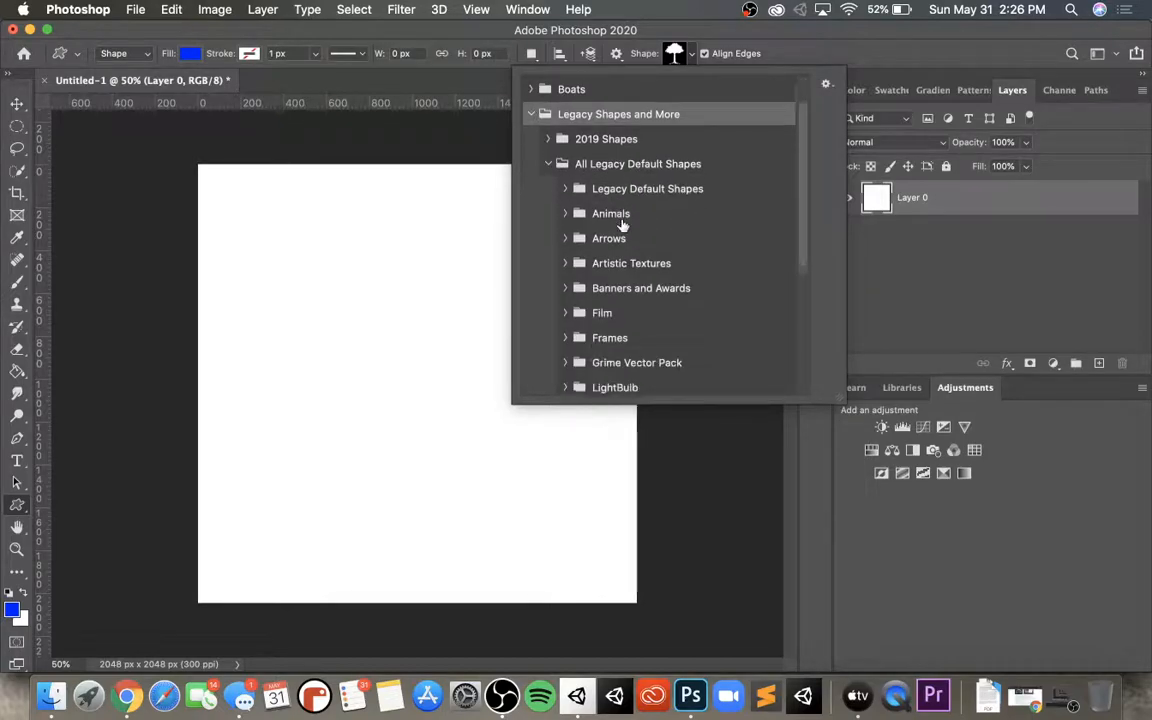
pyautogui.scroll(-3, 621, 226)
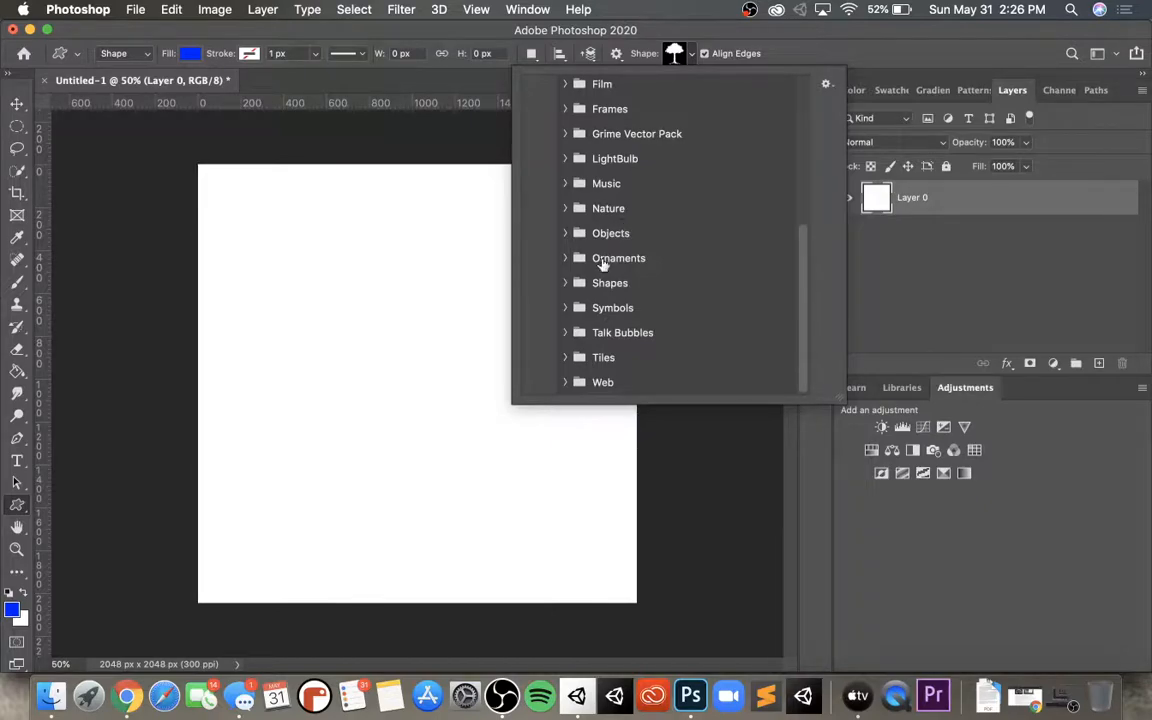
# - Examine the custom shapes in the Symbols set from beginning to end, and collapse the set again
pyautogui.click(565, 307)
pyautogui.scroll(-2, 672, 273)
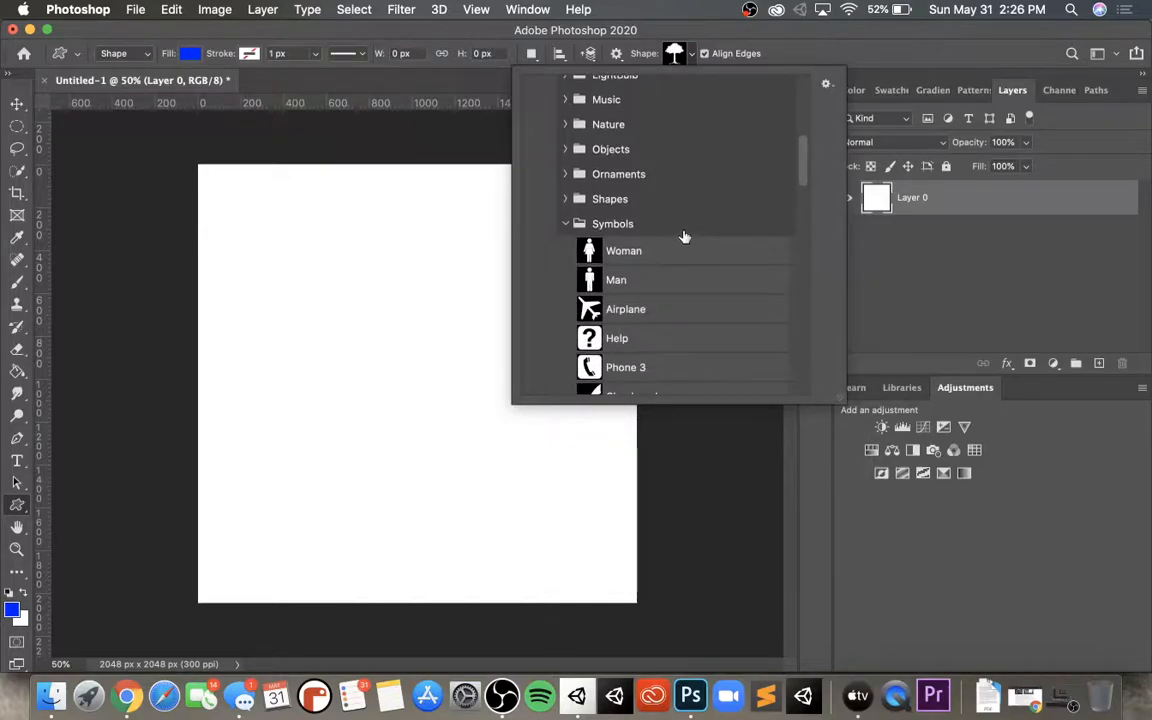
pyautogui.scroll(-3, 684, 236)
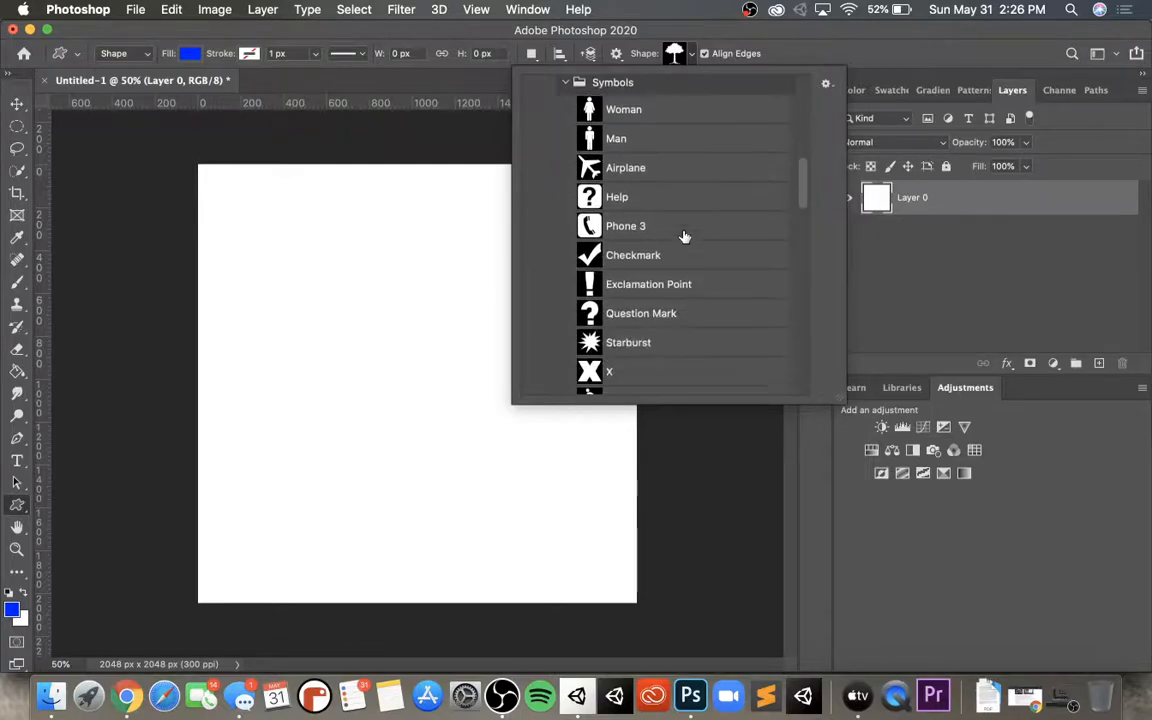
pyautogui.scroll(-5, 684, 236)
pyautogui.scroll(-15, 684, 236)
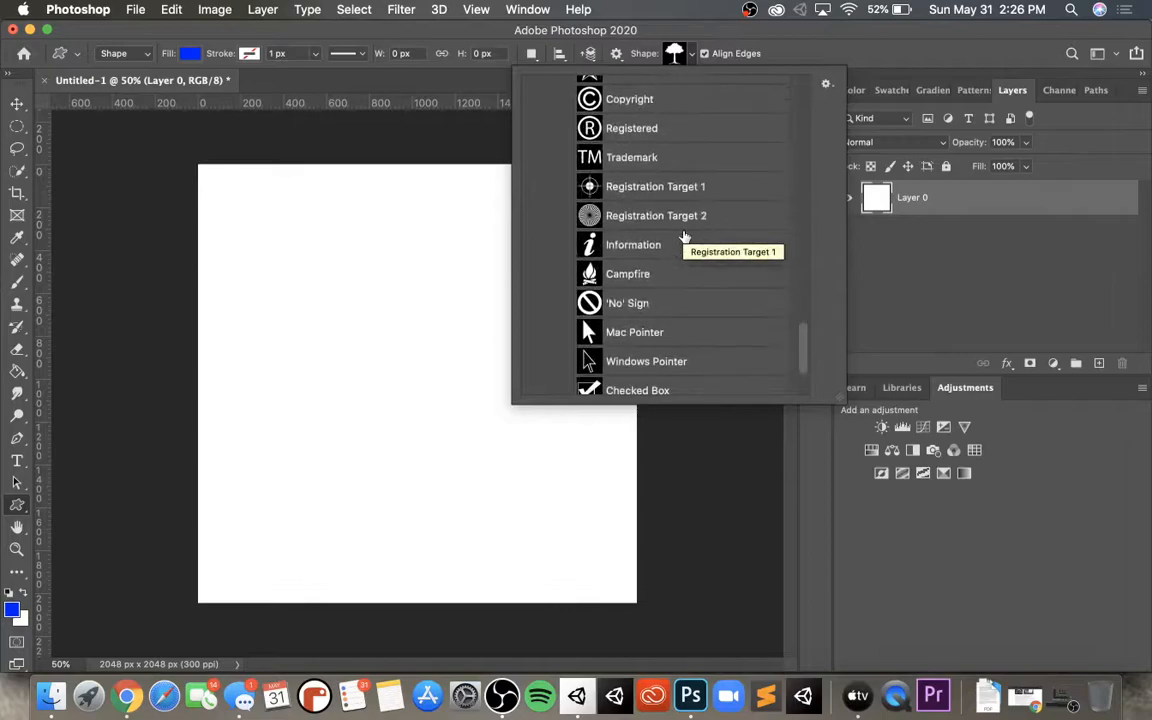
pyautogui.scroll(-4, 684, 236)
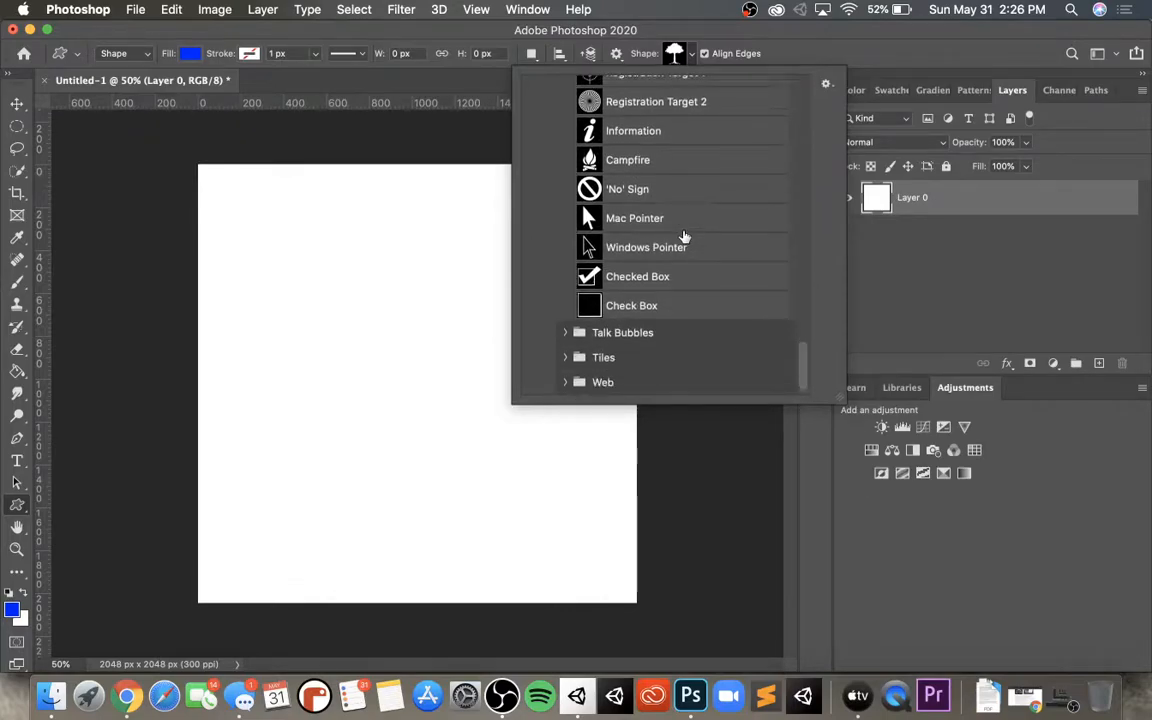
pyautogui.scroll(15, 684, 236)
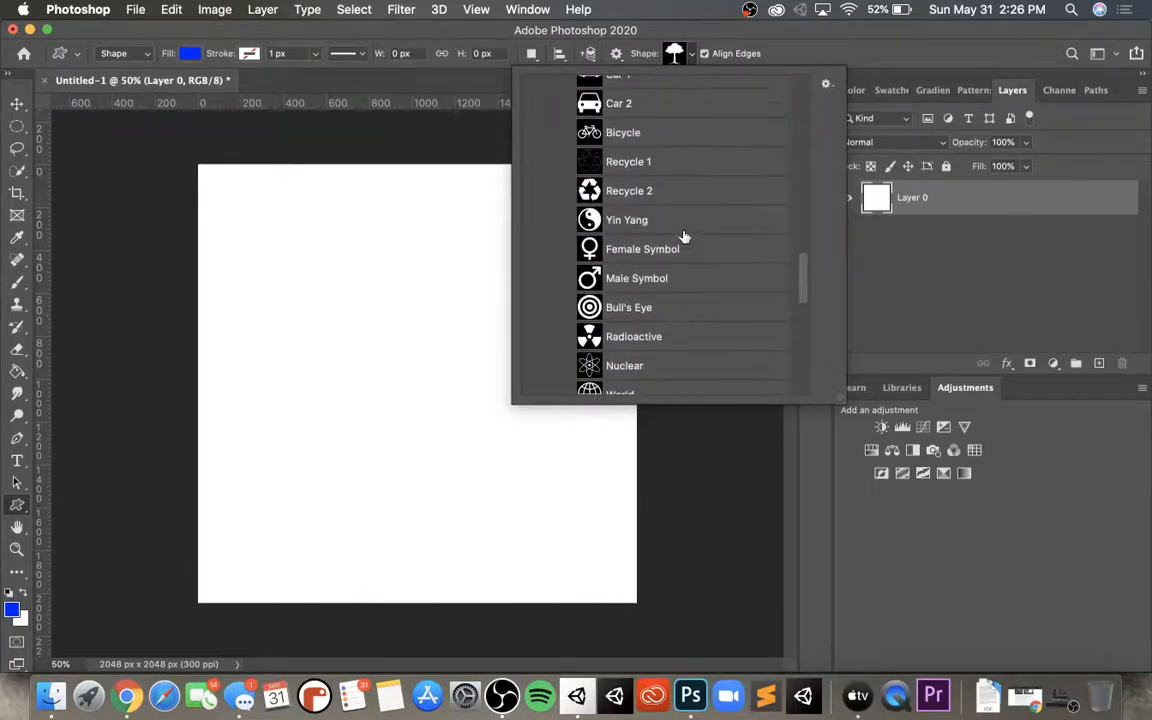
pyautogui.scroll(15, 684, 236)
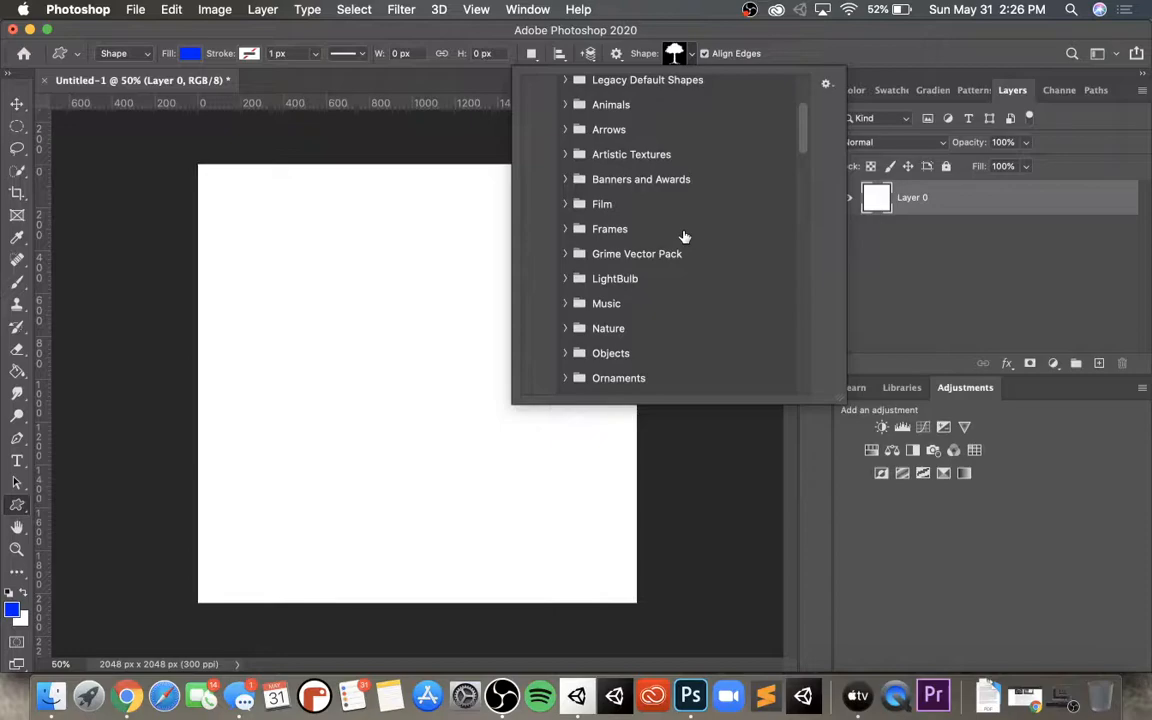
pyautogui.scroll(-15, 684, 236)
pyautogui.scroll(3, 684, 236)
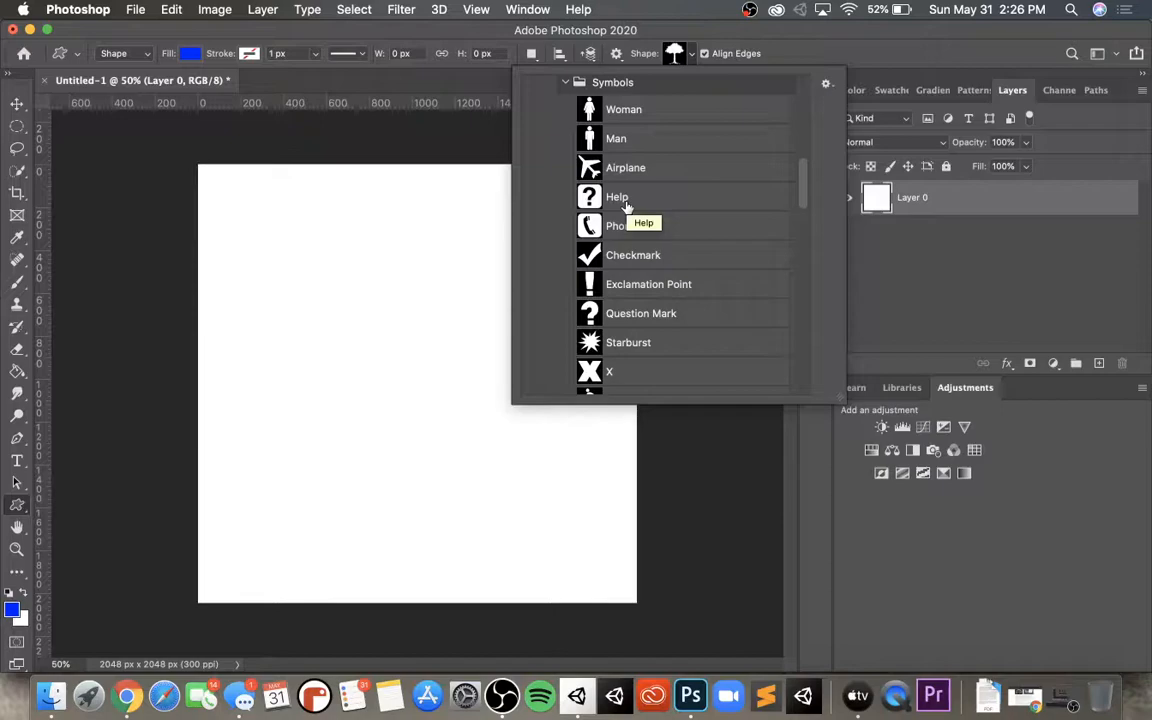
pyautogui.scroll(-1, 620, 258)
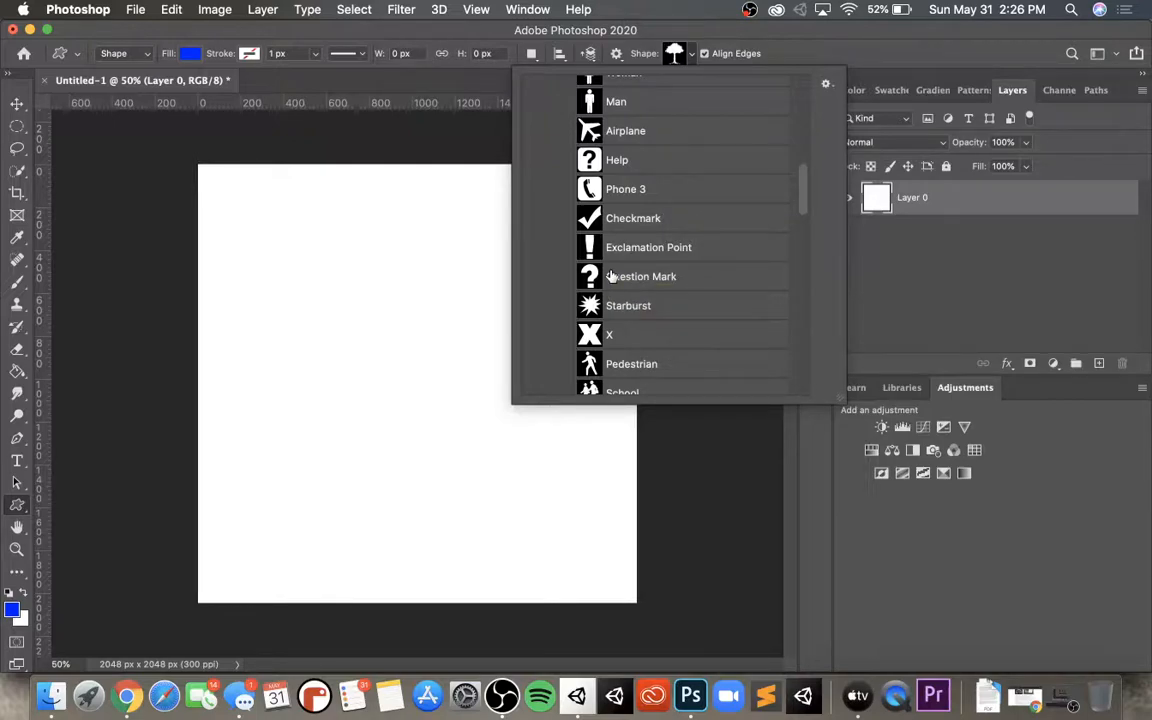
pyautogui.scroll(-15, 612, 276)
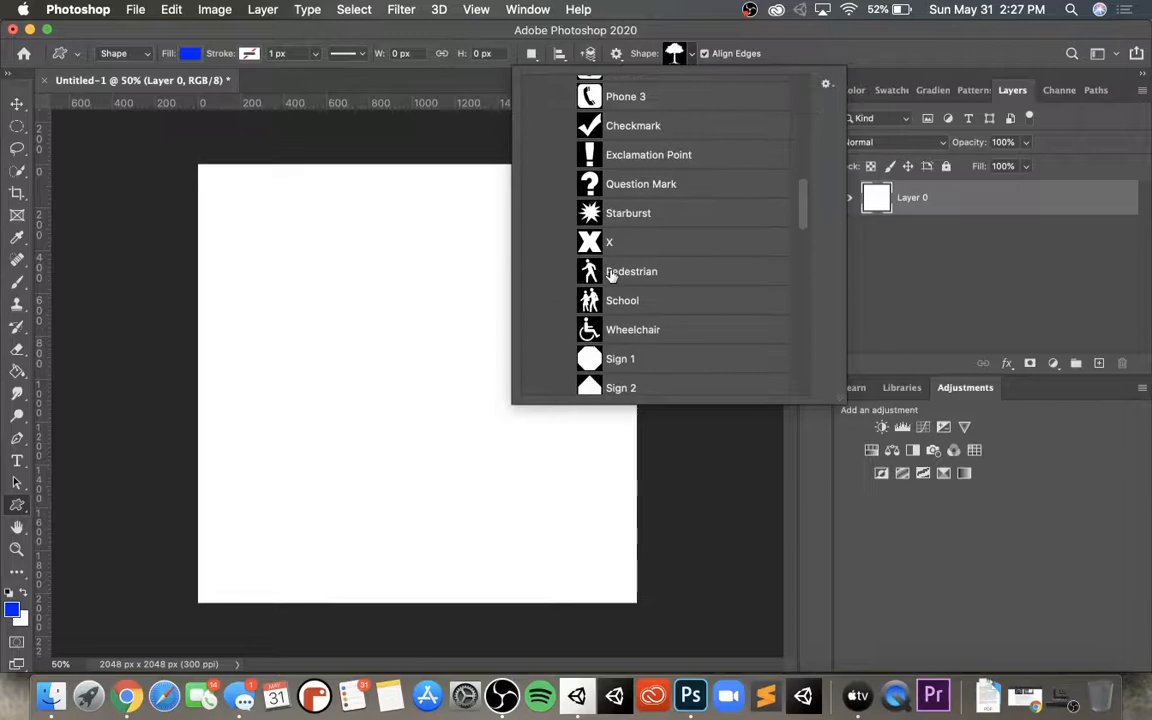
pyautogui.scroll(-2, 612, 276)
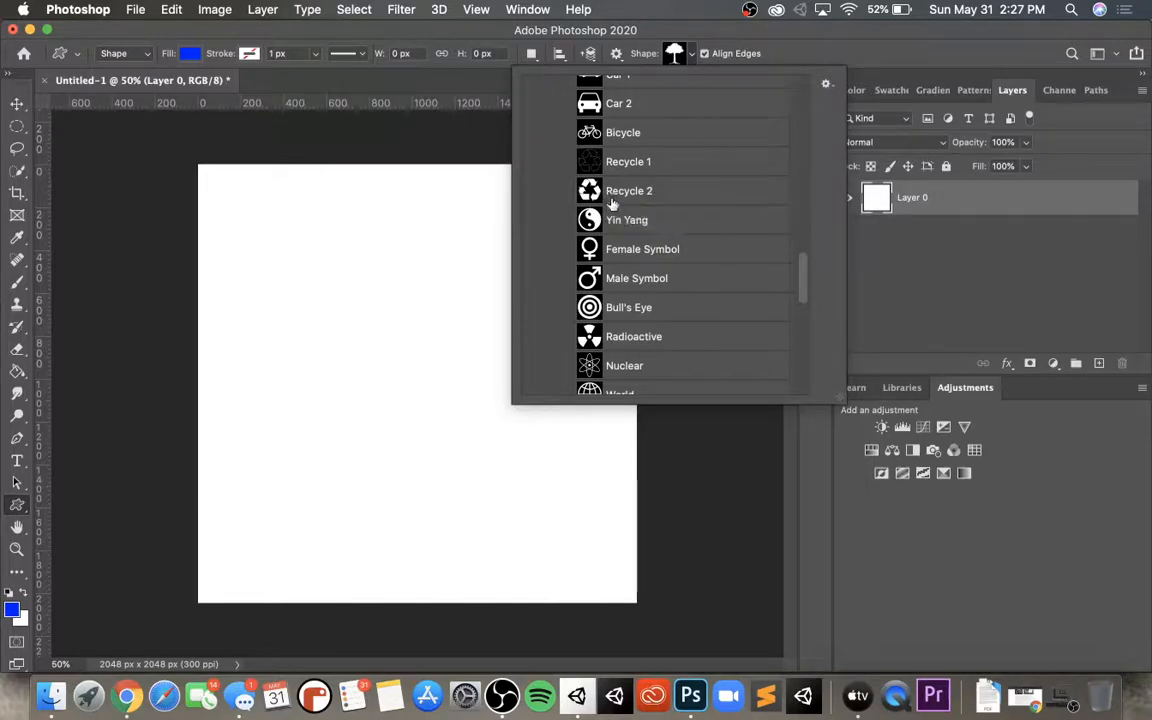
pyautogui.scroll(-10, 619, 300)
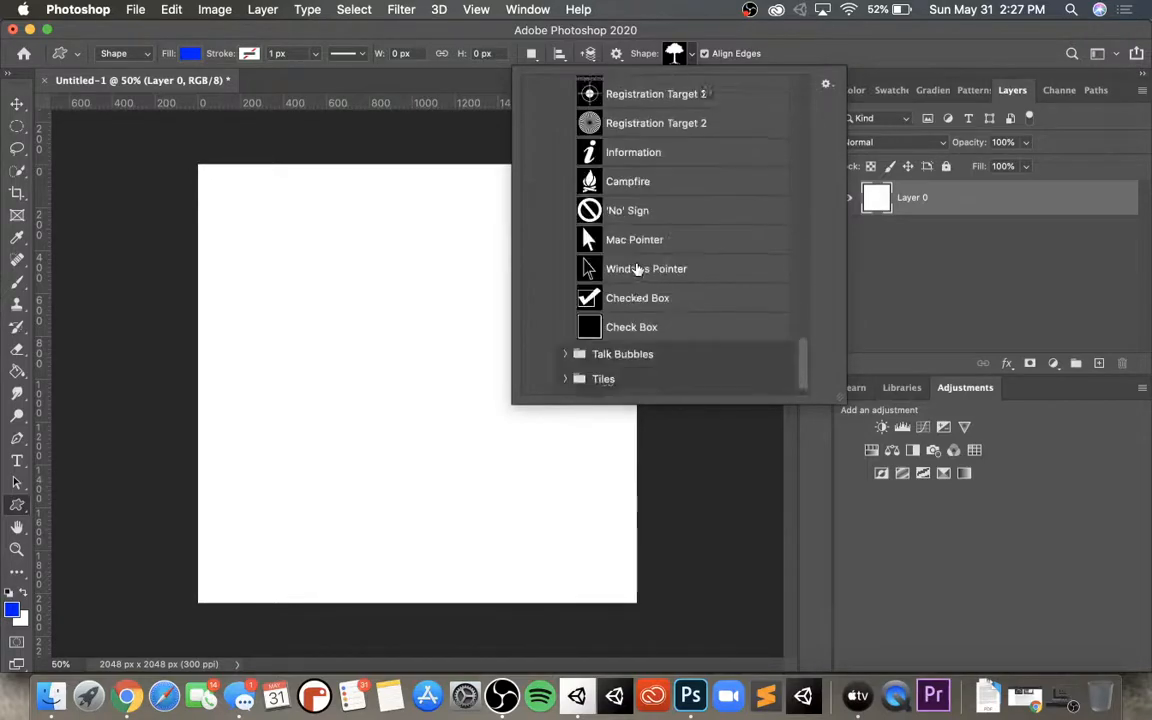
pyautogui.scroll(15, 637, 269)
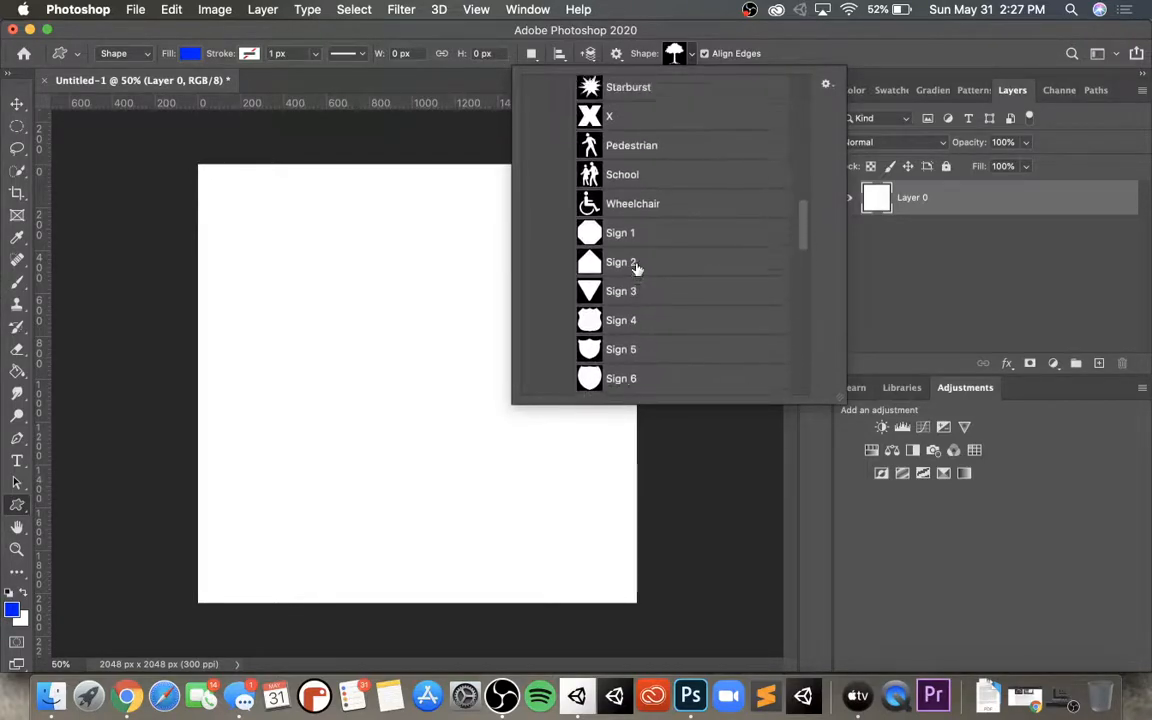
pyautogui.scroll(10, 637, 267)
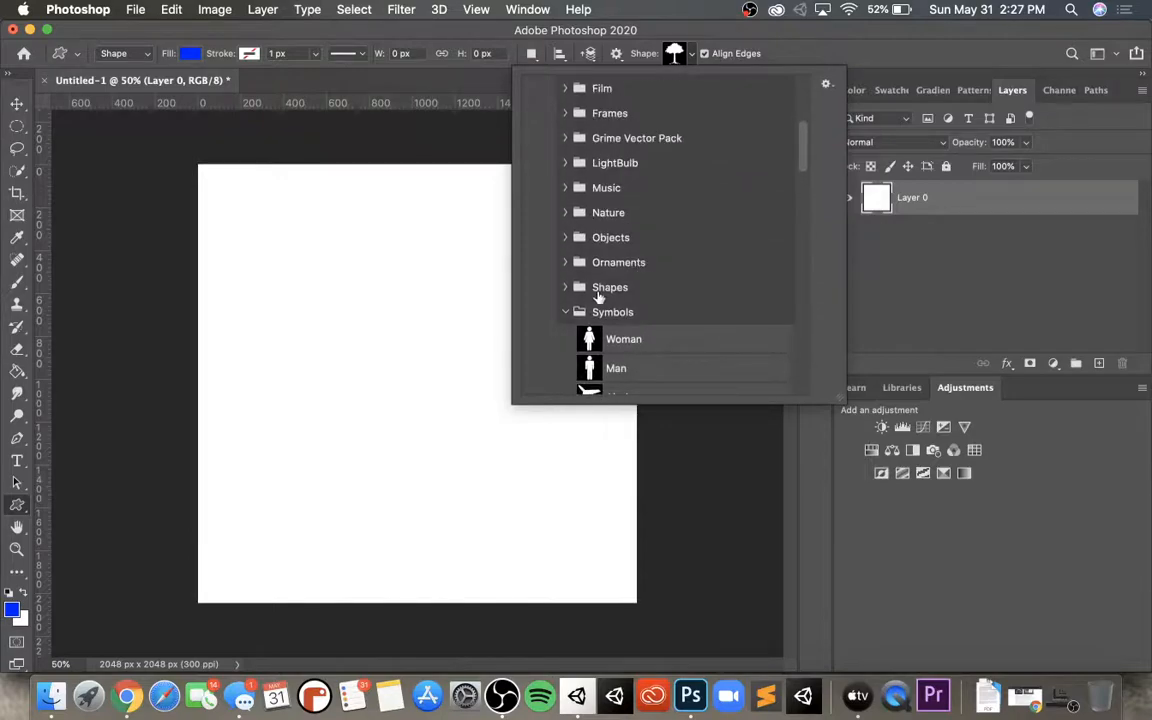
pyautogui.click(564, 312)
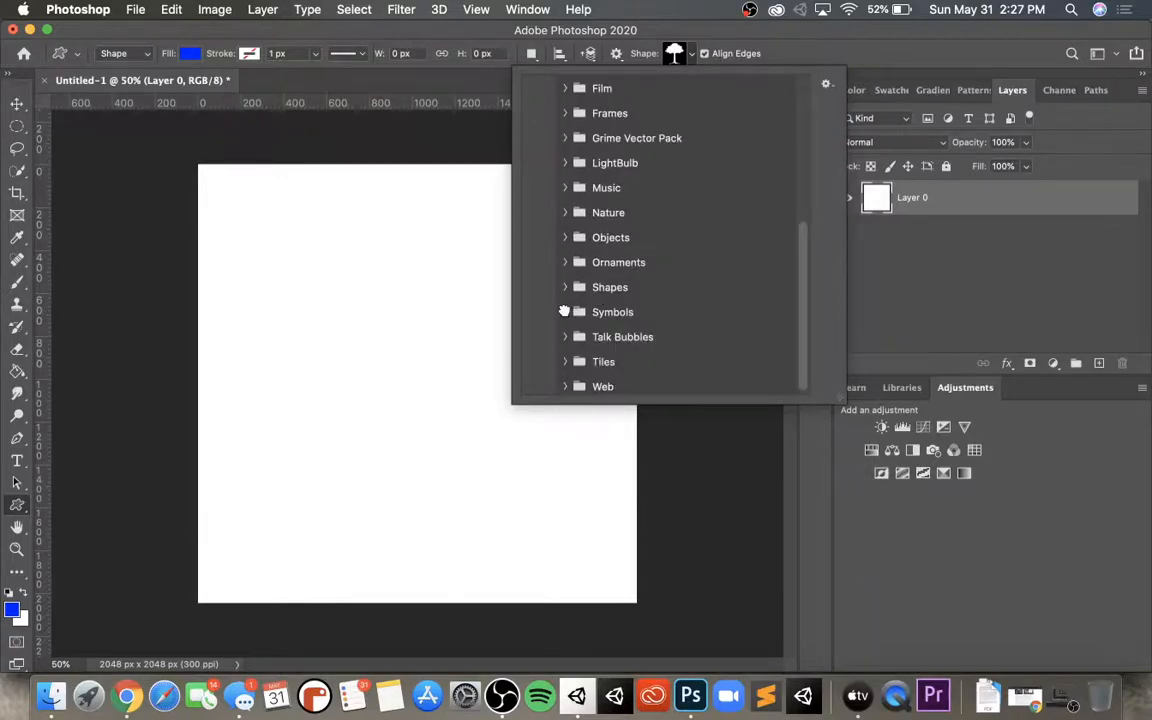
# - Expand the Arrows and Animals sets of the legacy shapes and look through the custom shapes they offer
pyautogui.scroll(5, 660, 219)
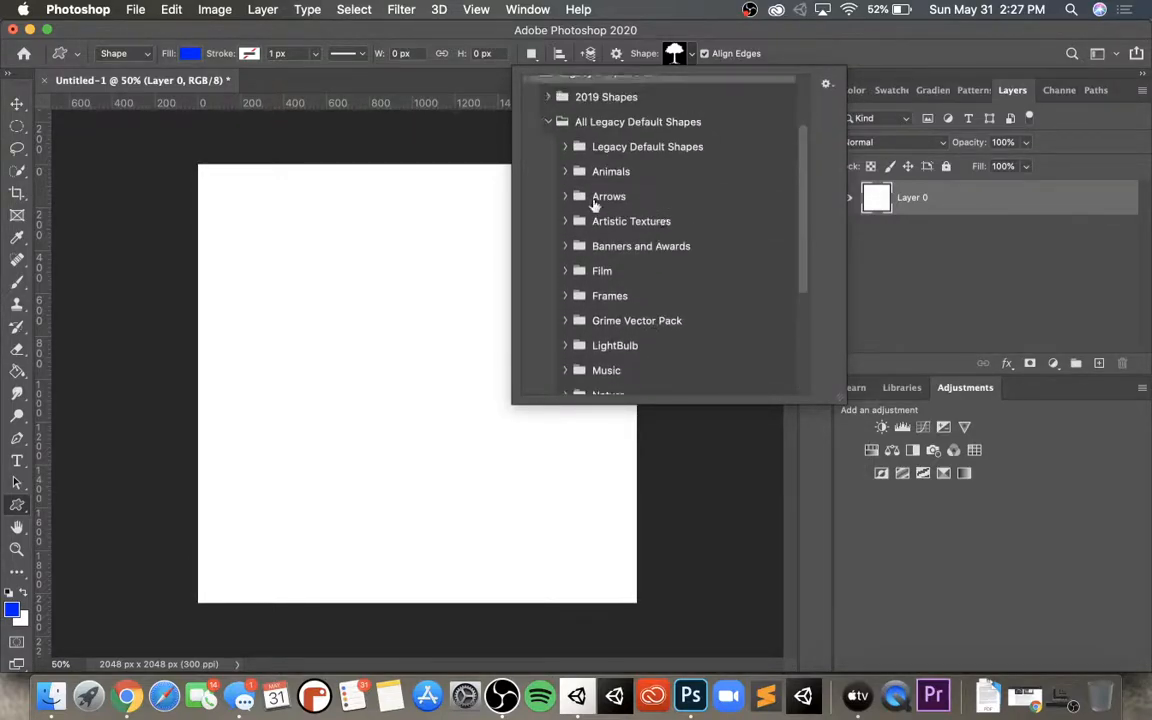
pyautogui.click(565, 196)
pyautogui.scroll(-3, 650, 267)
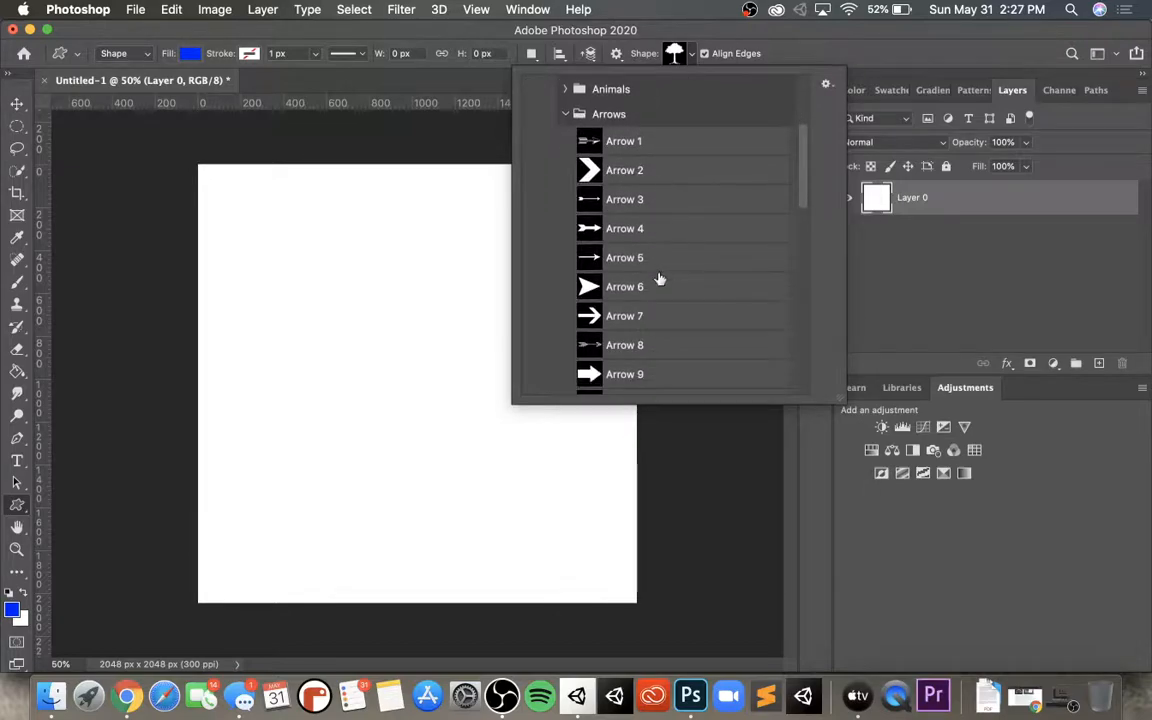
pyautogui.scroll(-3, 658, 300)
pyautogui.scroll(5, 657, 305)
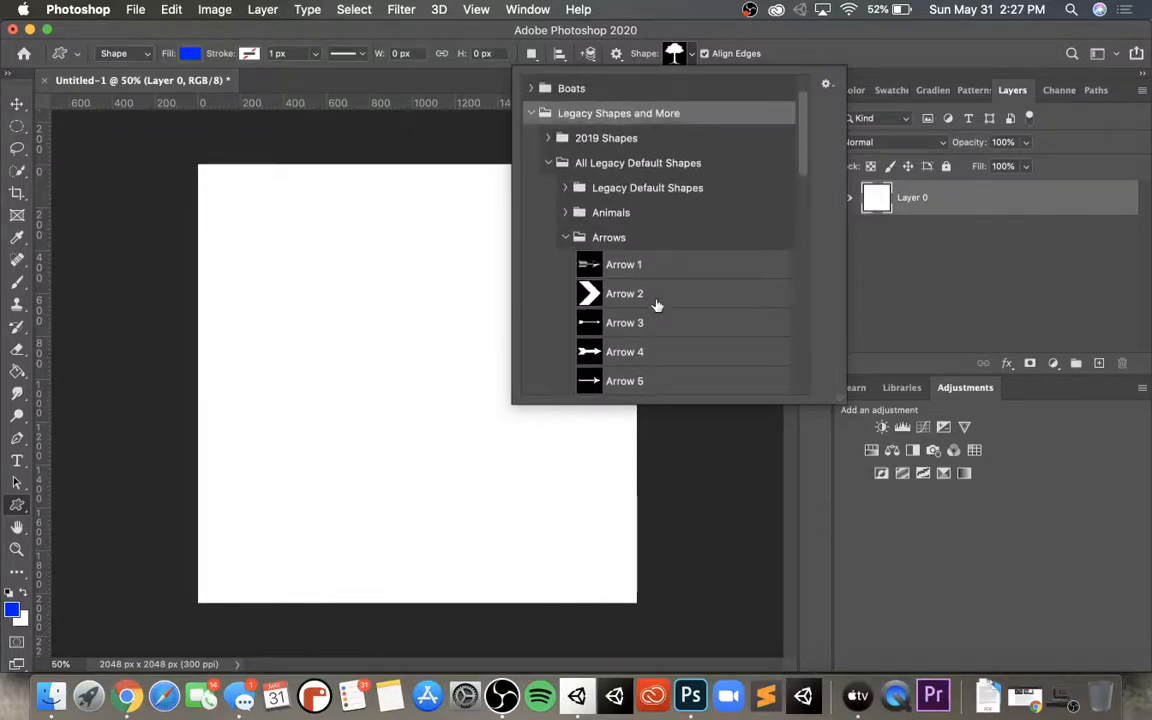
pyautogui.click(565, 212)
pyautogui.scroll(-3, 646, 294)
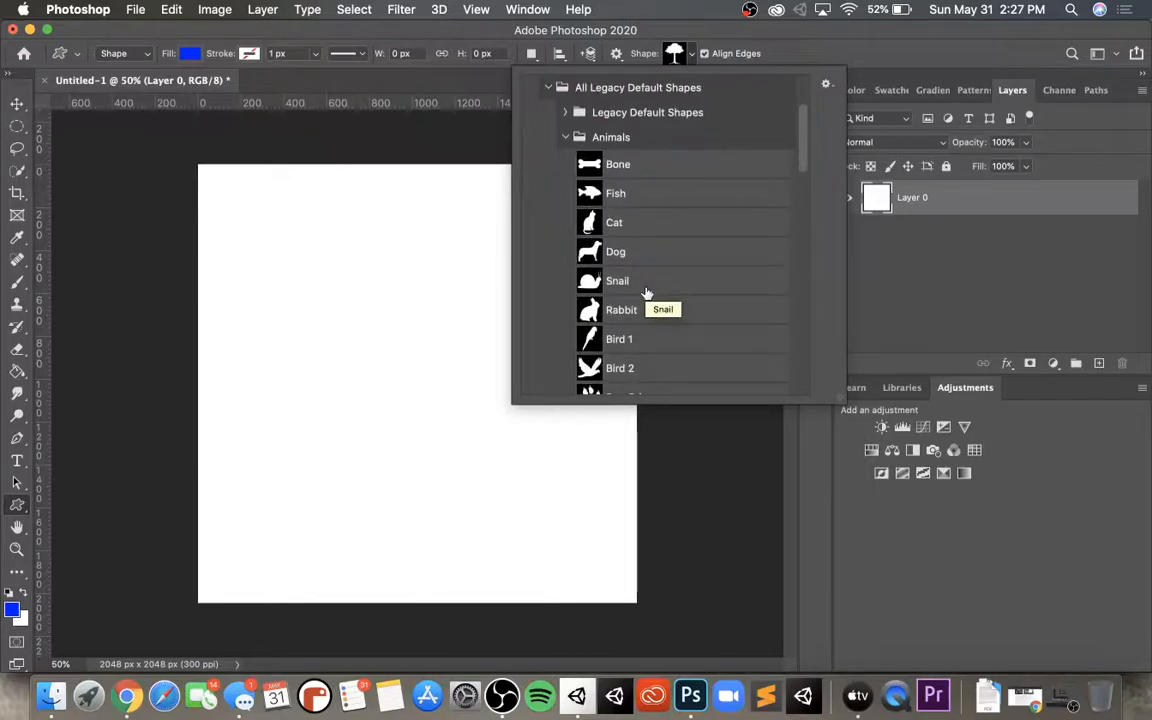
pyautogui.scroll(3, 674, 250)
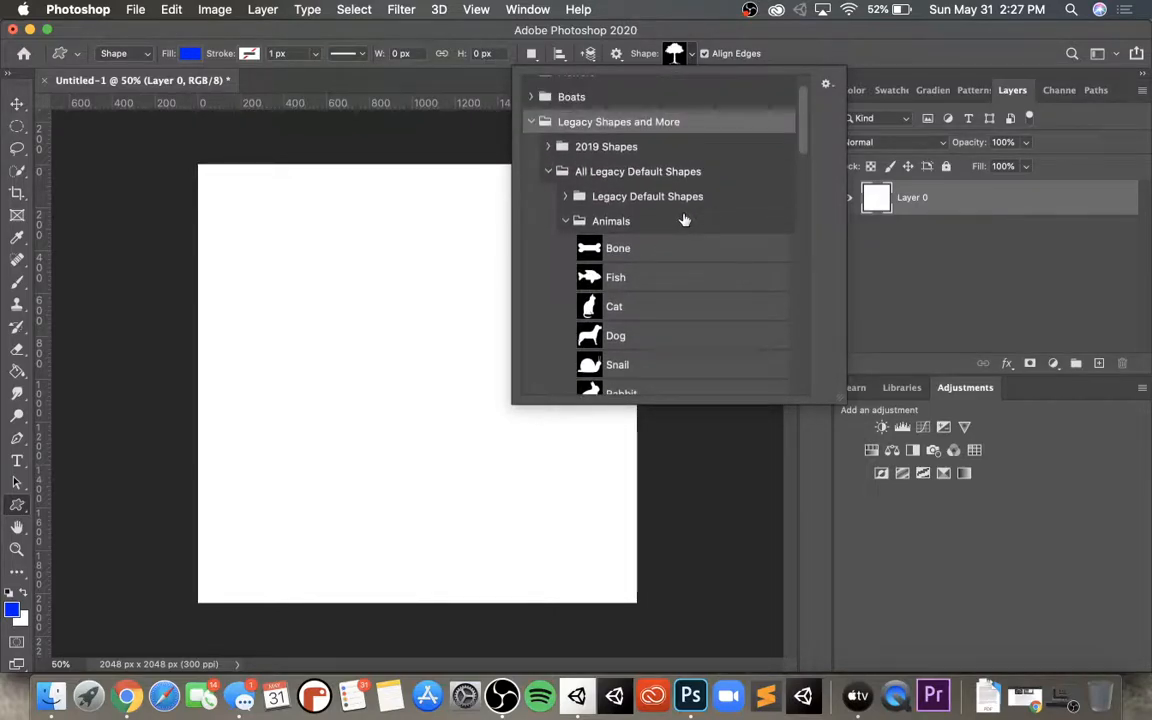
# - Choose the Talk 1 speech bubble from the Legacy Default Shapes set as the custom shape
pyautogui.click(565, 203)
pyautogui.scroll(-5, 643, 216)
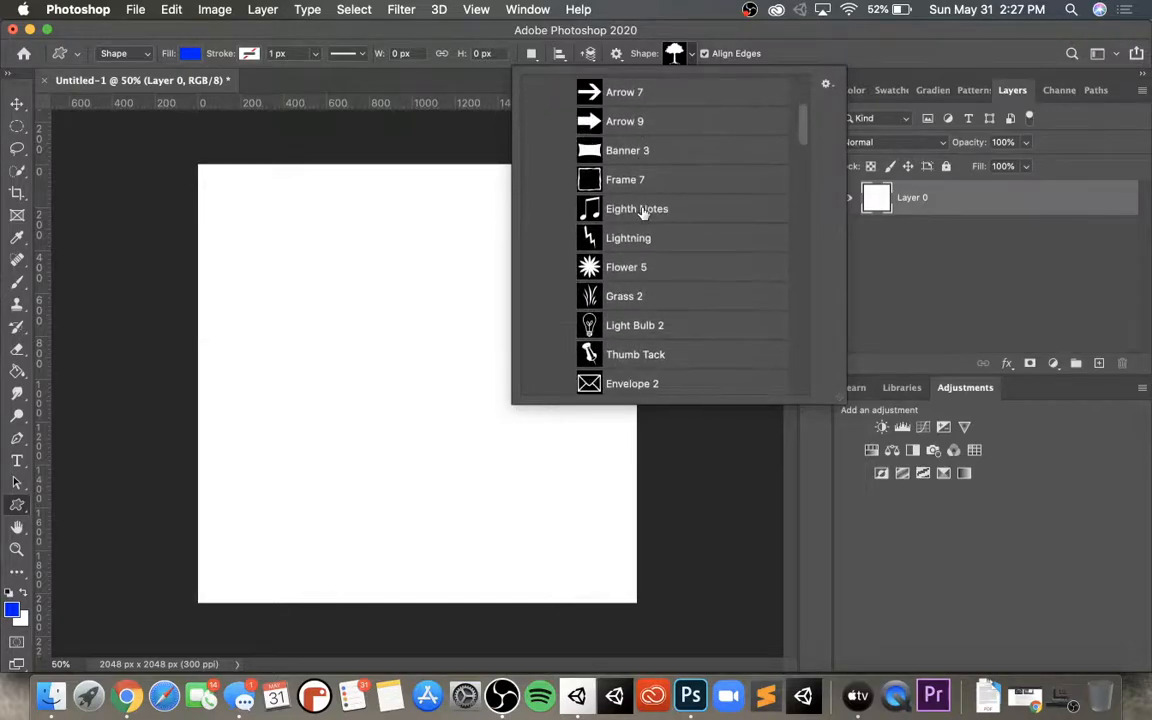
pyautogui.scroll(-4, 643, 264)
pyautogui.scroll(-4, 643, 264)
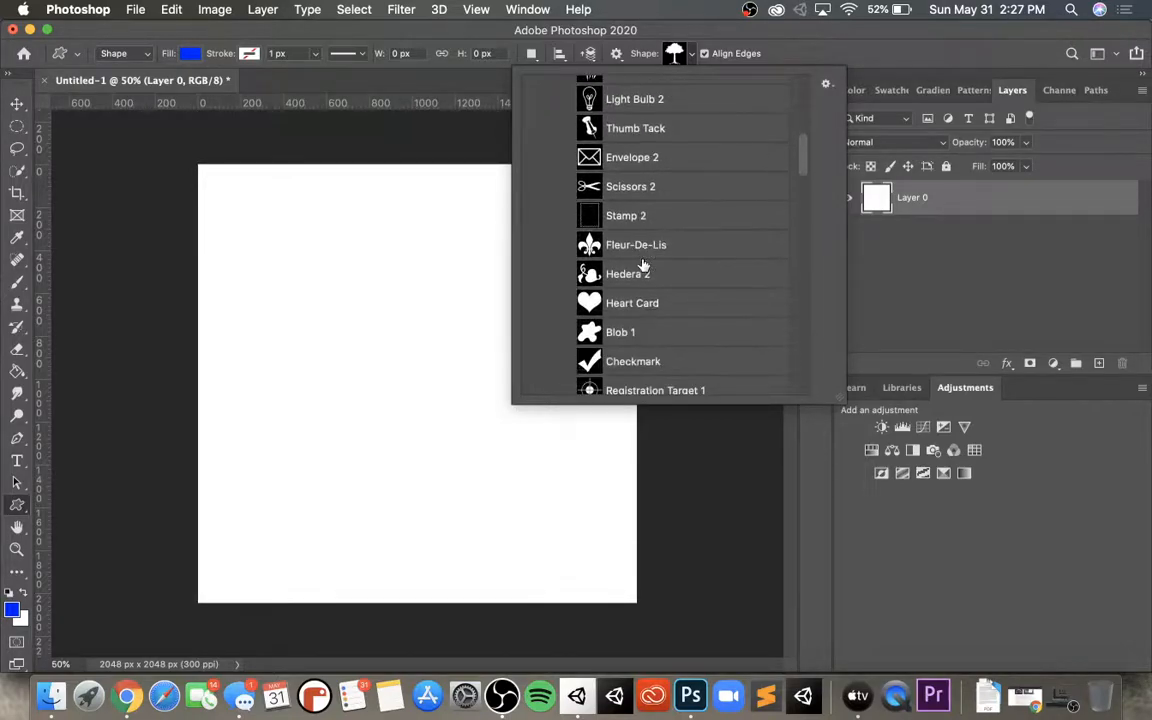
pyautogui.scroll(-8, 643, 264)
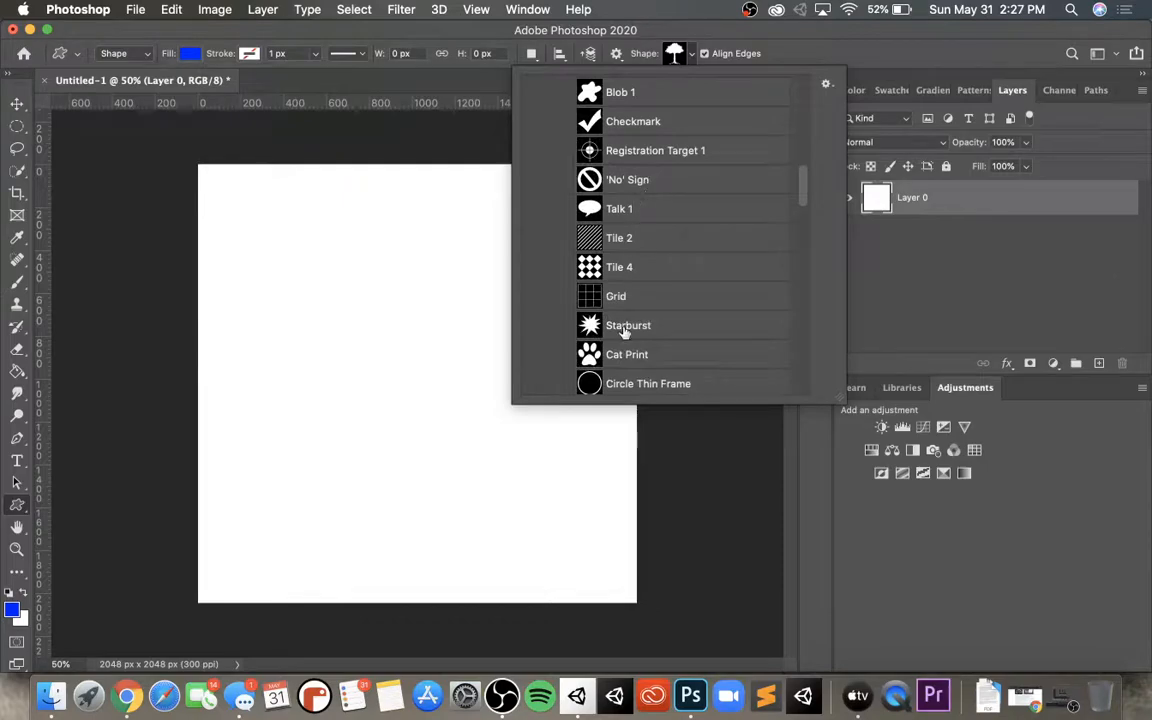
pyautogui.scroll(-2, 643, 226)
pyautogui.click(645, 151)
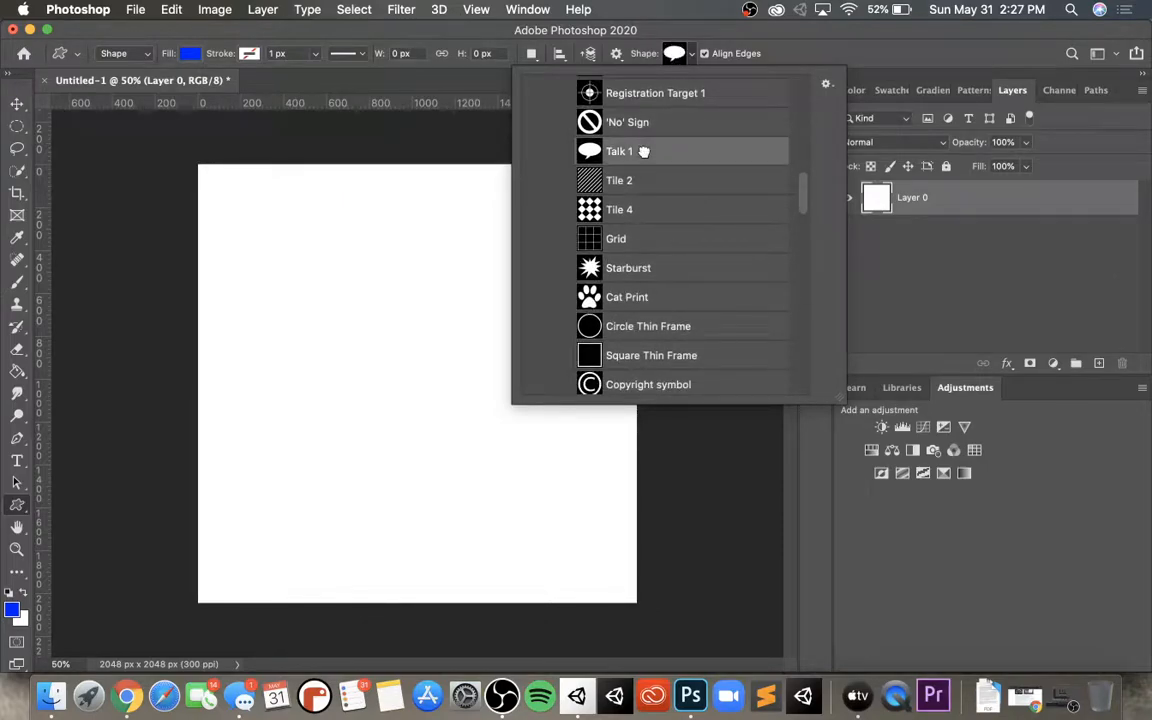
pyautogui.click(688, 56)
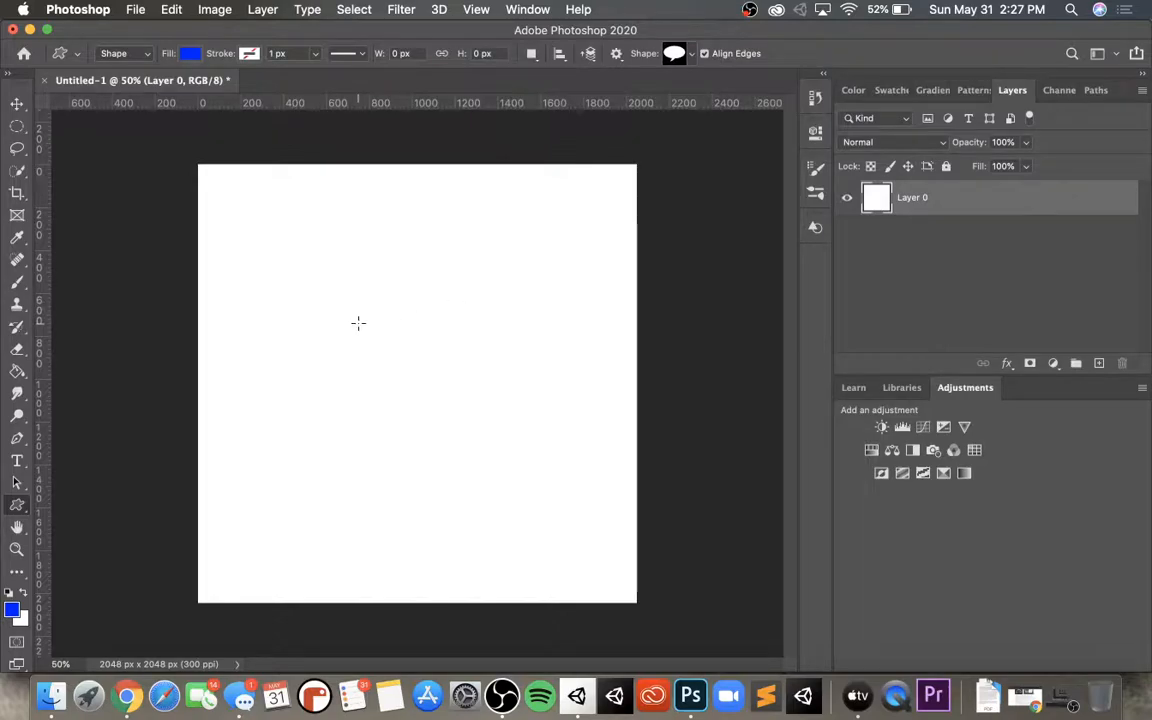
# - Draw the Talk 1 speech bubble at about 433 by 375 px in the upper part of the canvas and undo it
pyautogui.moveTo(415, 273); pyautogui.dragTo(507, 352)
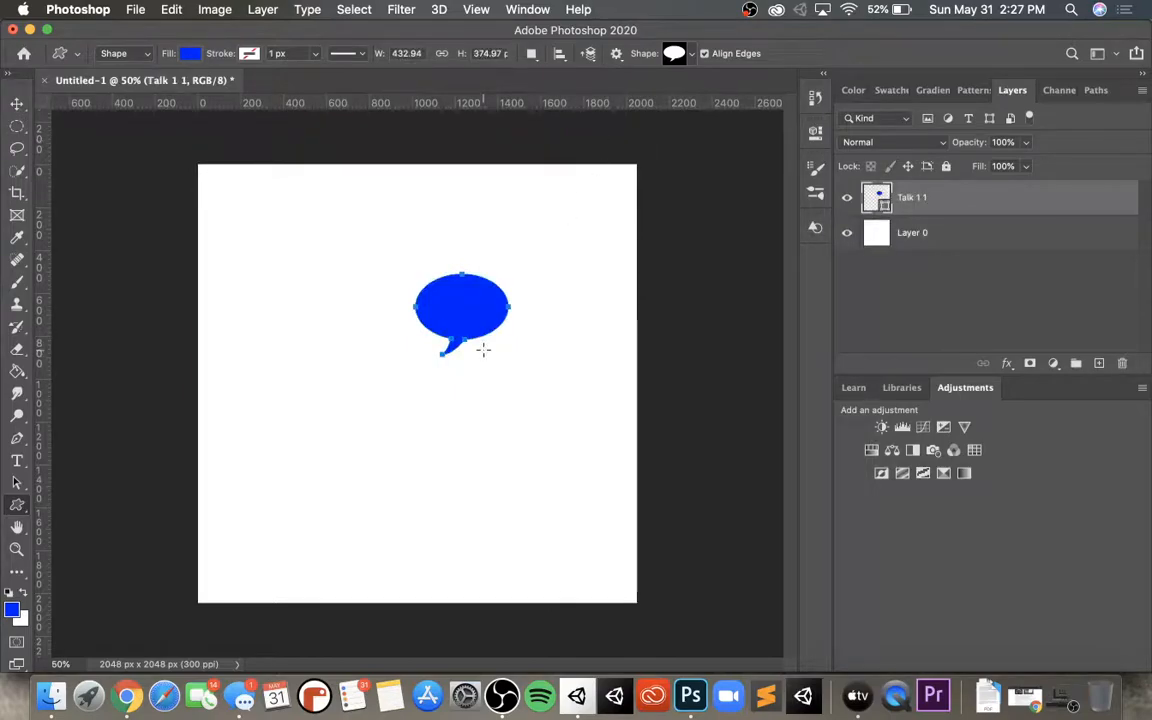
pyautogui.press('Return')
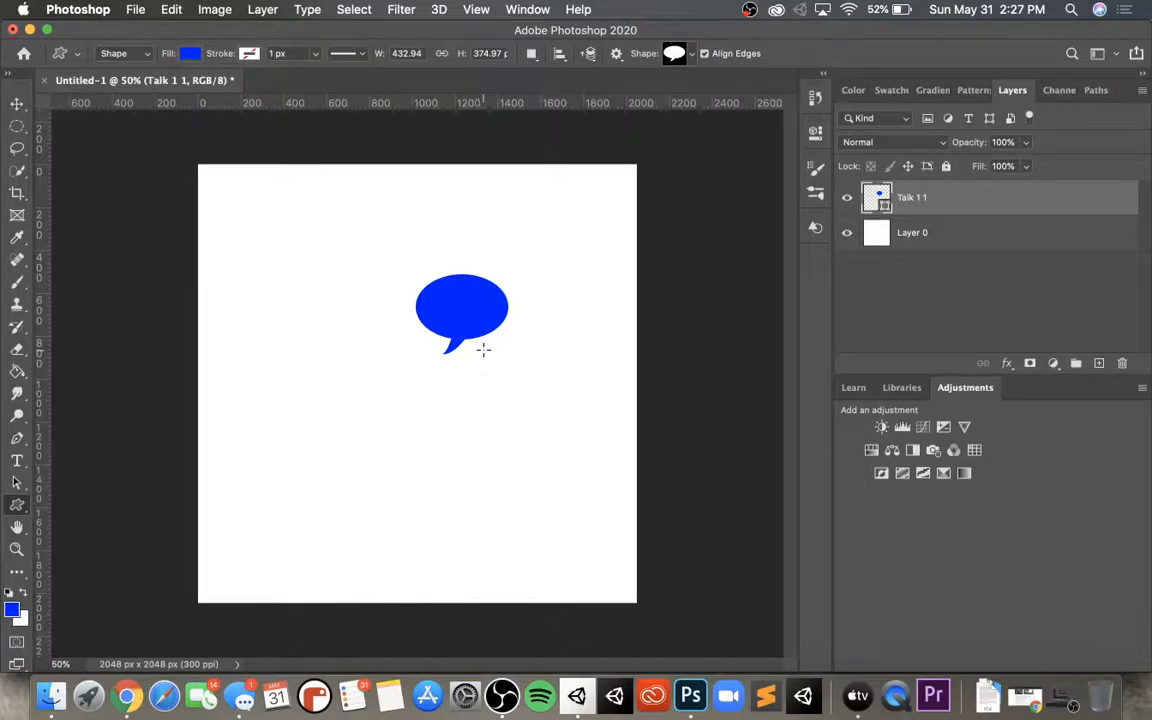
pyautogui.press('super+z')
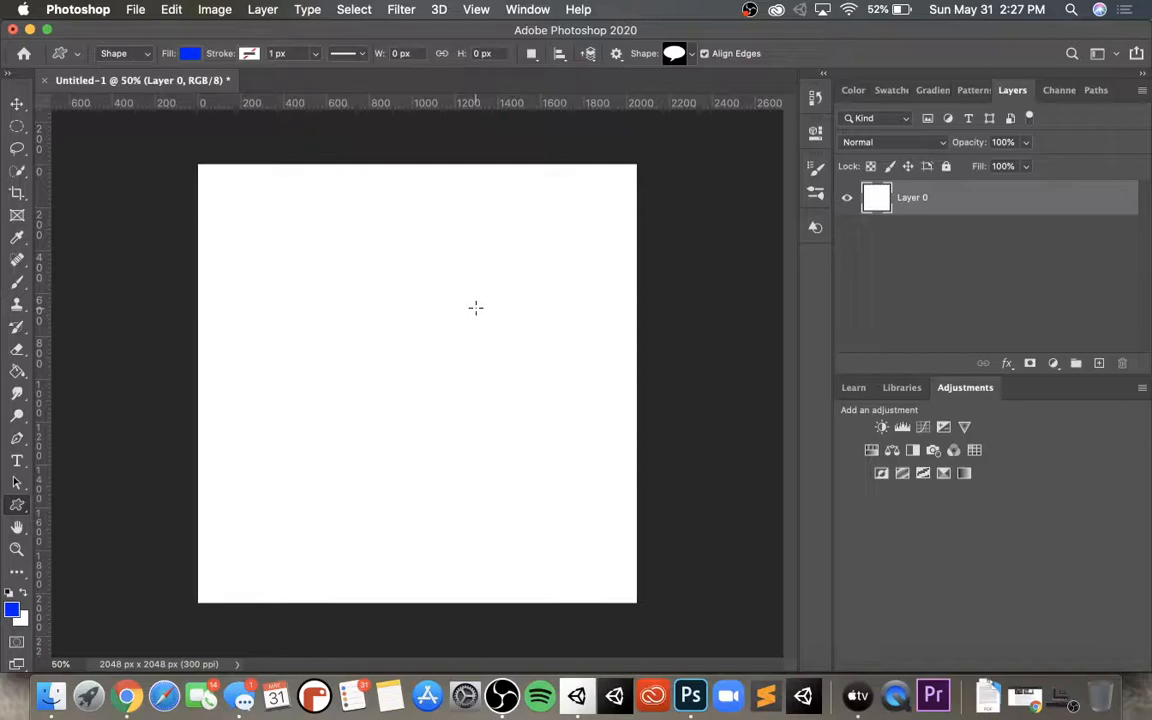
pyautogui.rightClick(24, 511)
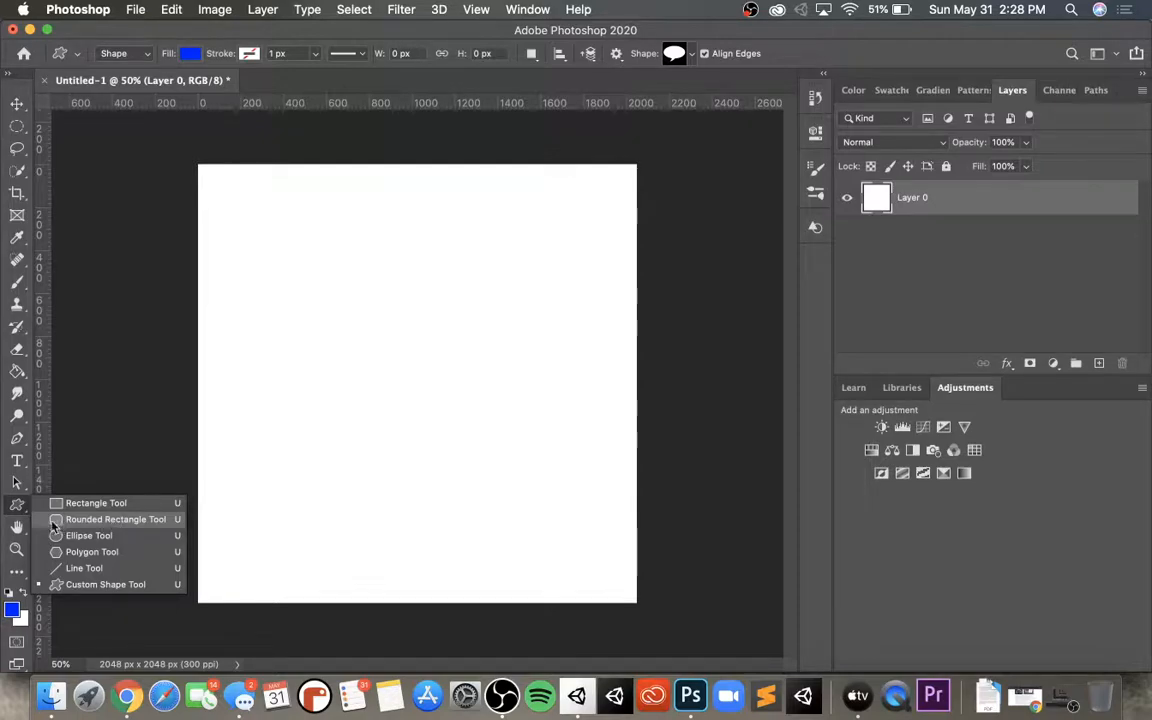
pyautogui.click(17, 507)
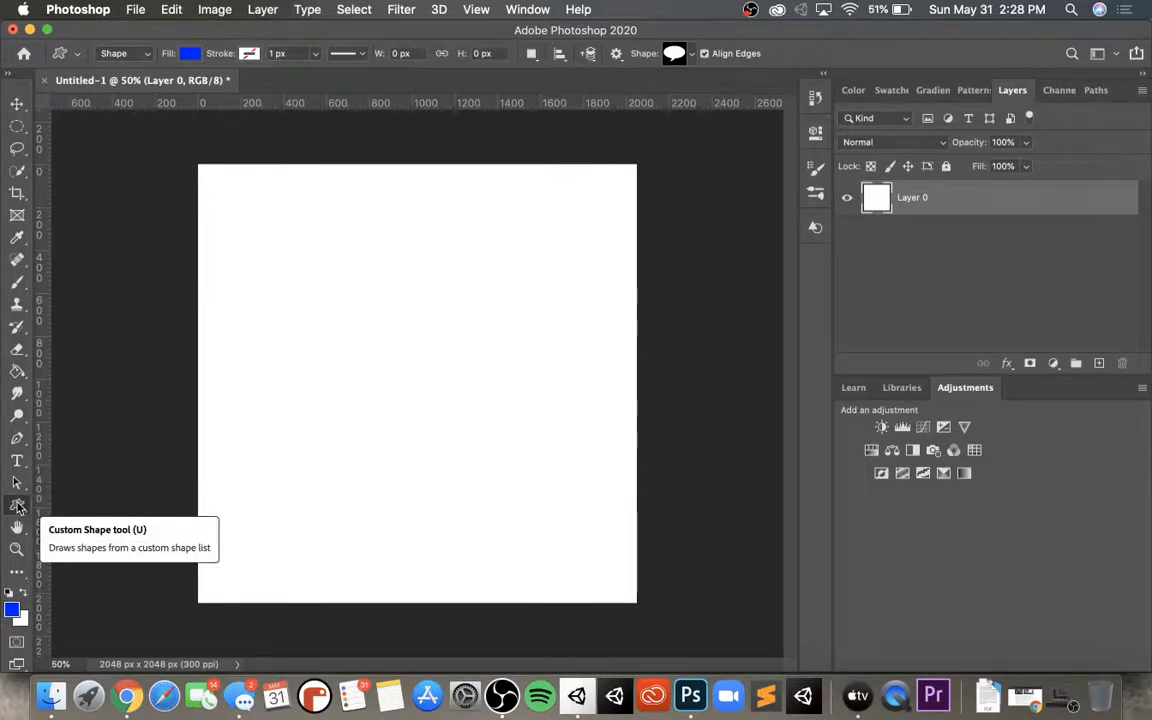